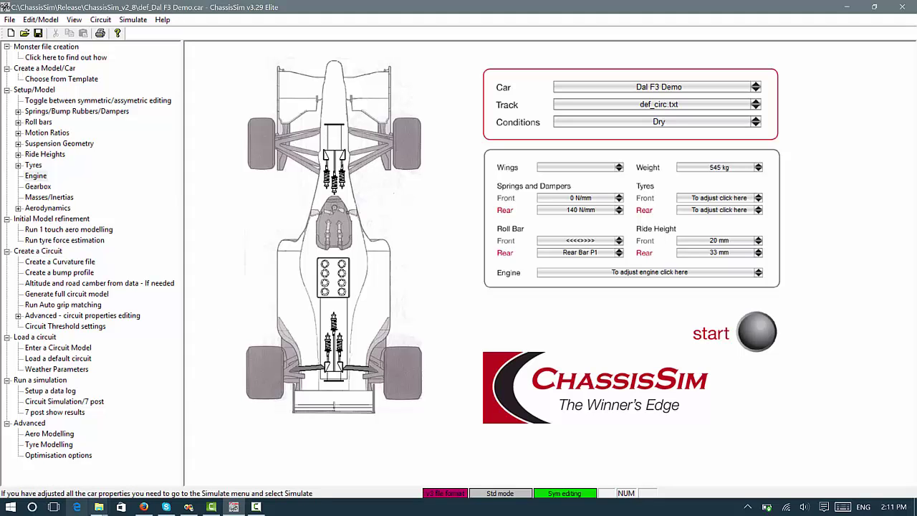
- Open CSim_tutorial.doc from ChassisSim_v3_29\help\ChassisSim Tutorial in Word
left_click(99, 507)
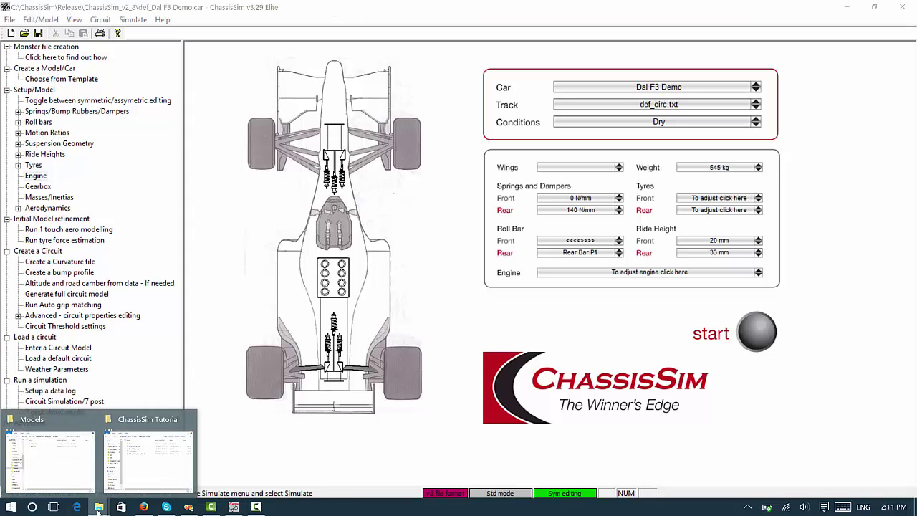
left_click(155, 466)
left_click(393, 132)
left_click(430, 131)
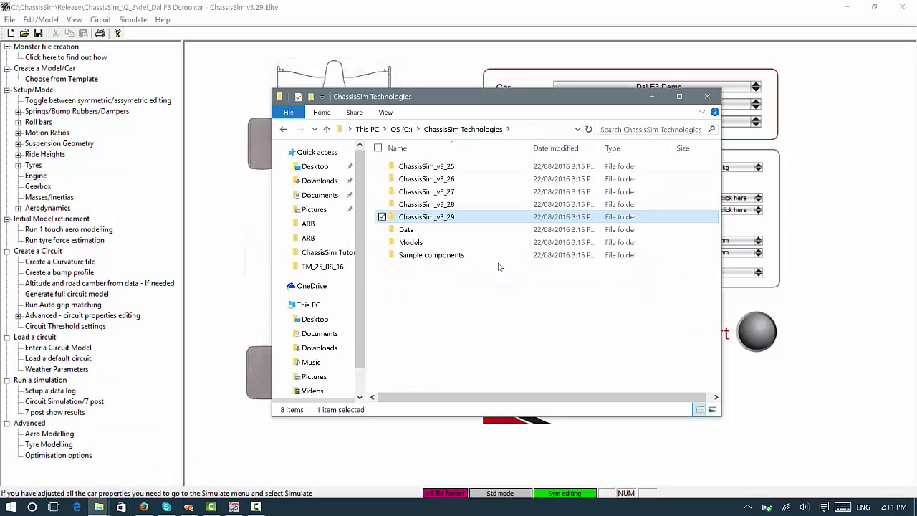
double_click(429, 218)
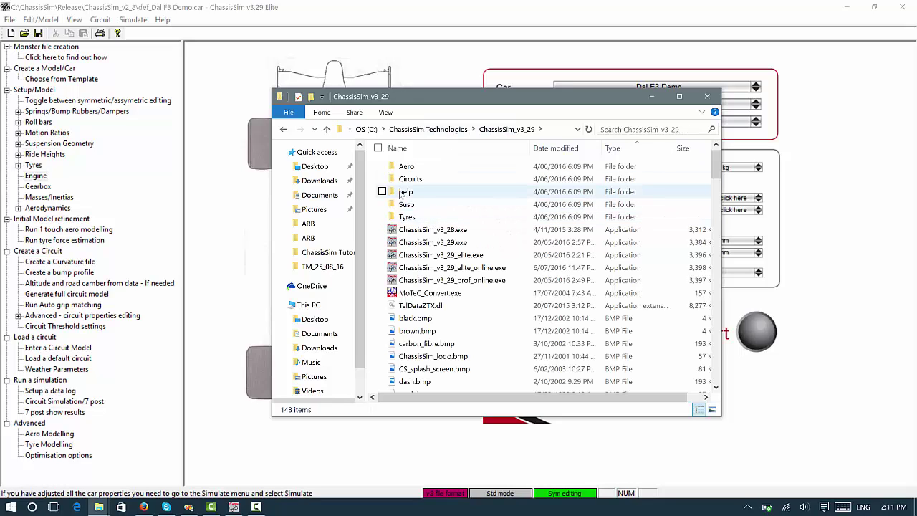
double_click(406, 193)
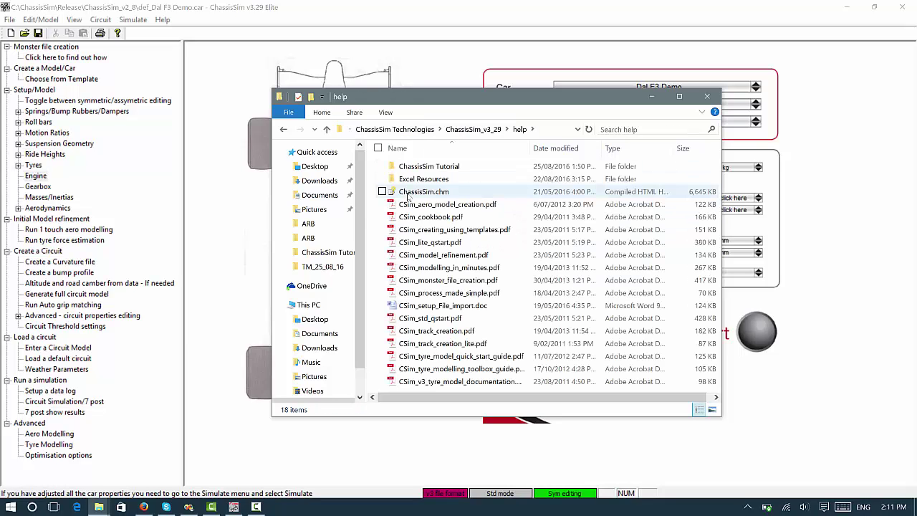
double_click(425, 169)
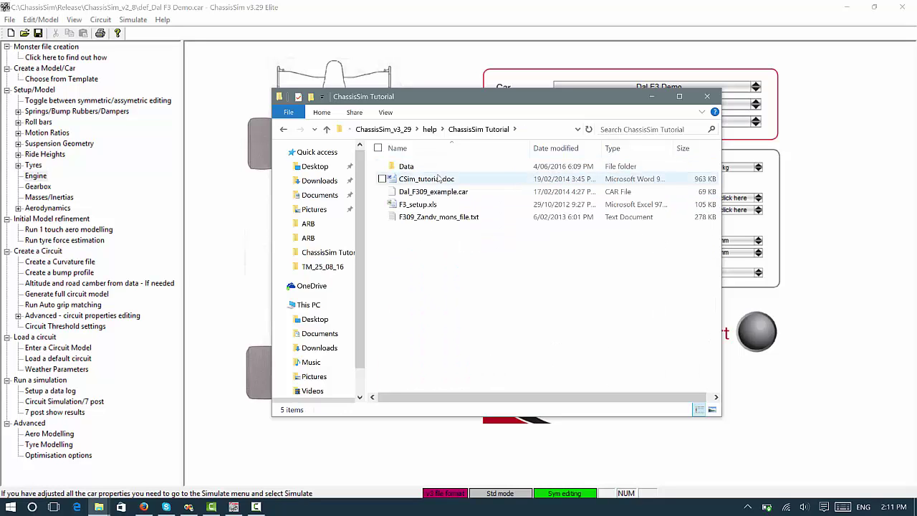
double_click(439, 179)
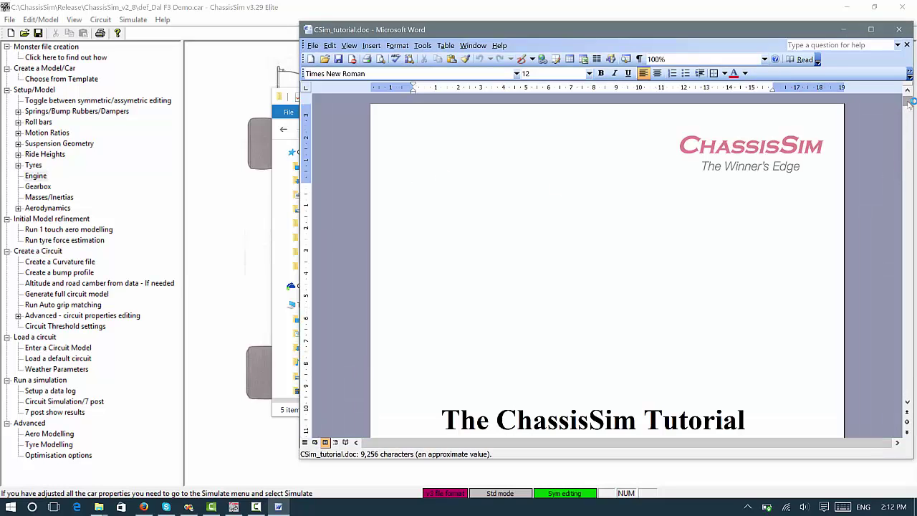
- Scroll the tutorial down to page 3, 'Step – 2 – Setting up ChassisSim'
mouse_move(907, 102)
left_mouse_down()
mouse_move(907, 140)
mouse_move(906, 100)
left_mouse_up()
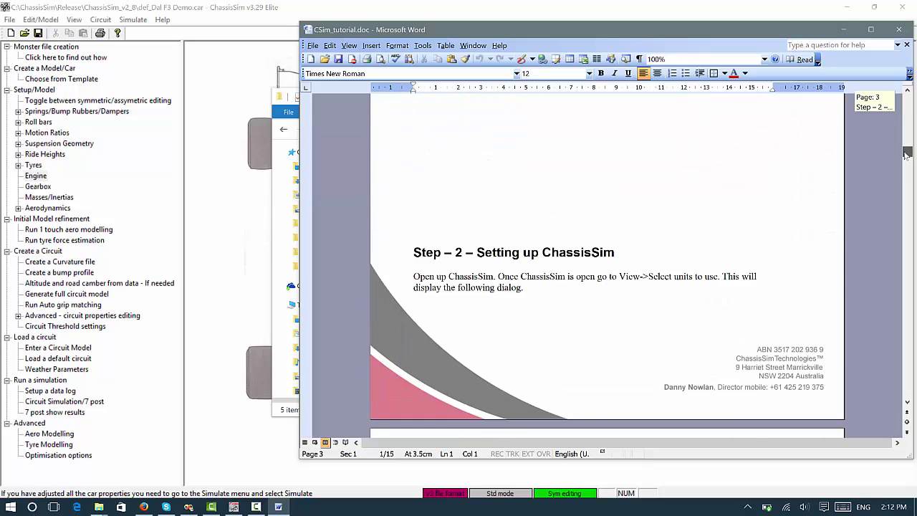
- Close the tutorial document and open F3_setup.xls in Excel
left_click(903, 30)
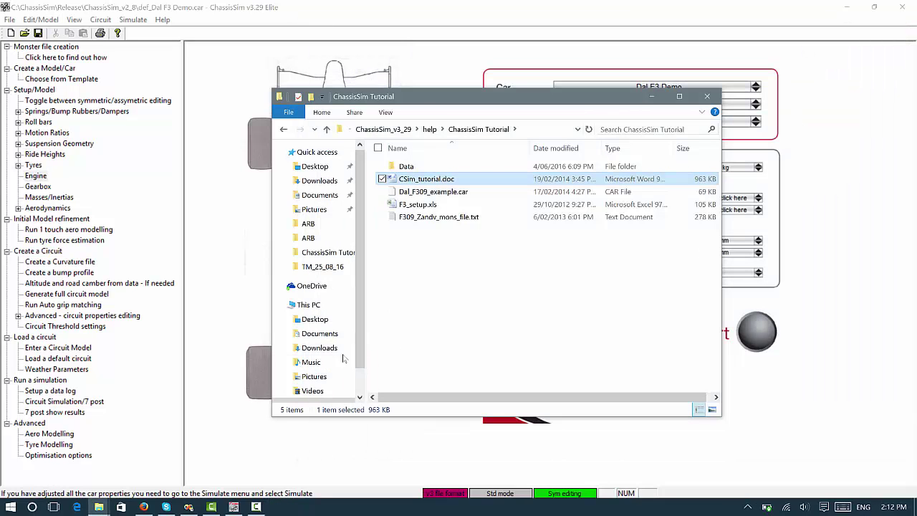
left_click(444, 197)
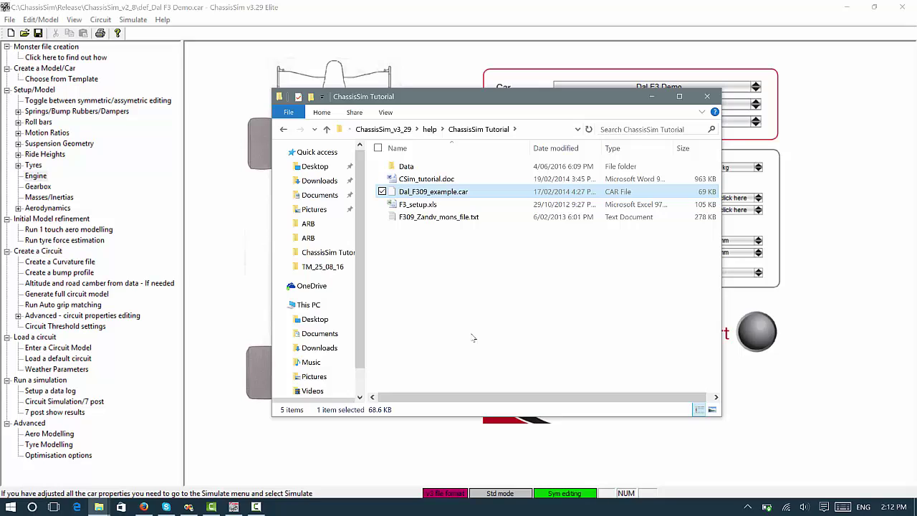
double_click(422, 206)
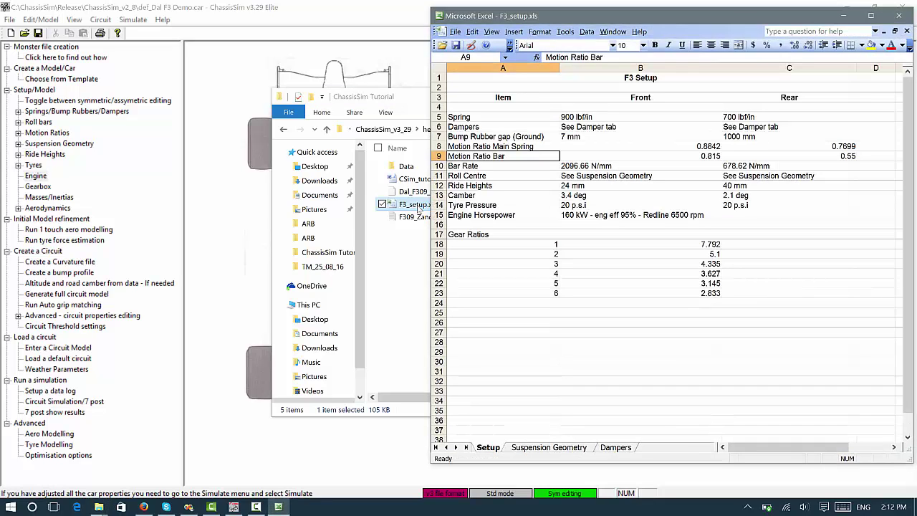
left_click(329, 3)
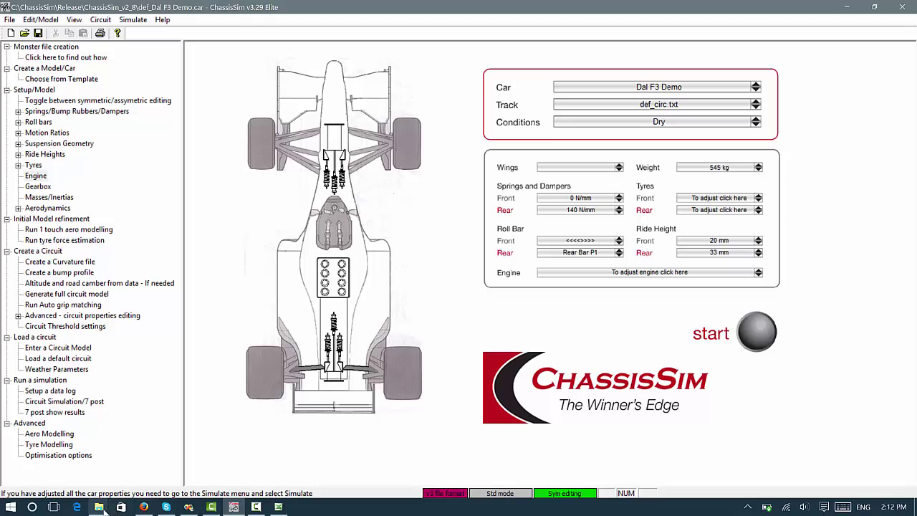
- Look over F309_Zandv_mons_file.txt and the Data folder before returning to ChassisSim
left_click(147, 473)
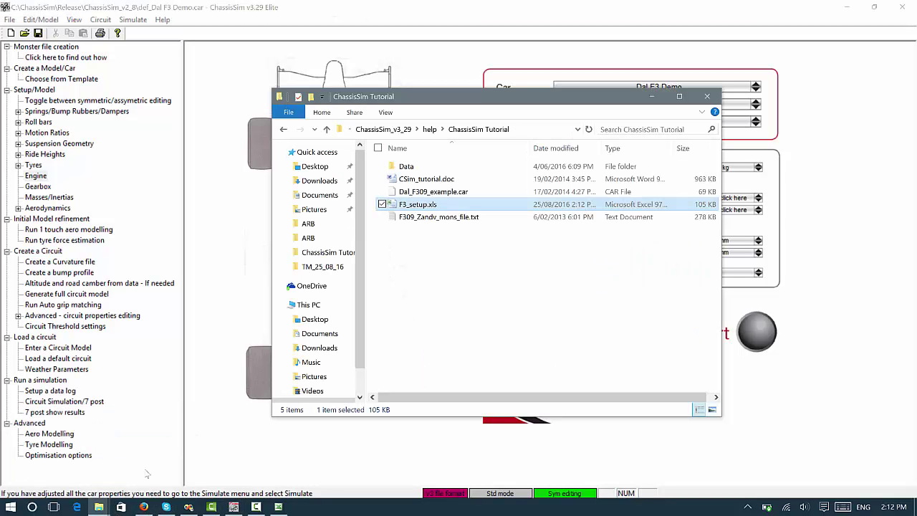
left_click(412, 218)
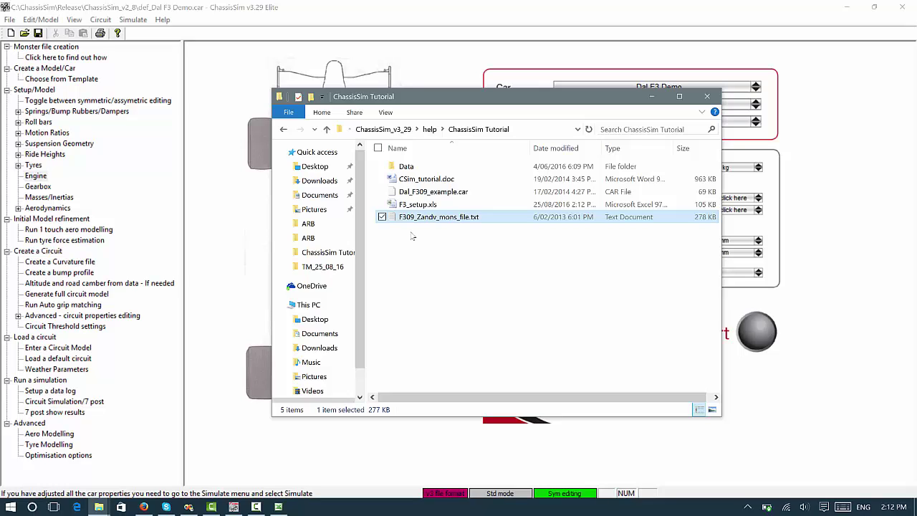
left_click(407, 166)
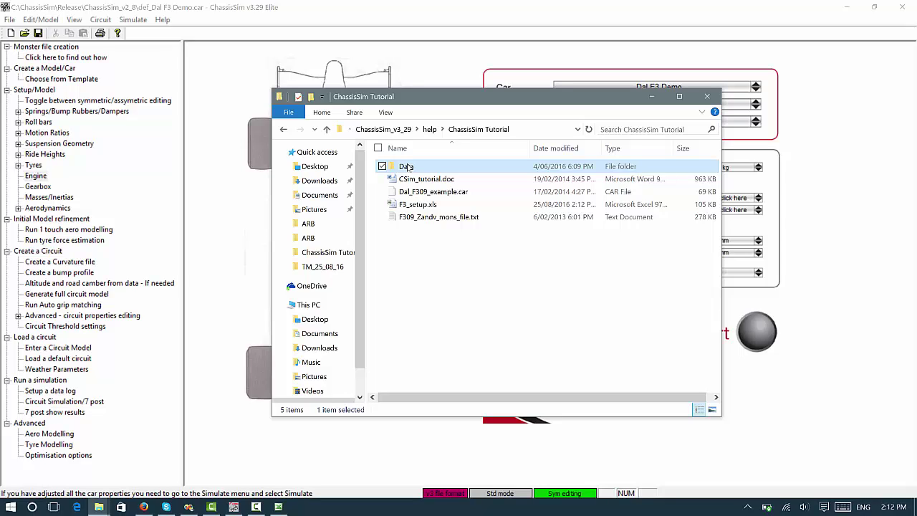
left_click(437, 15)
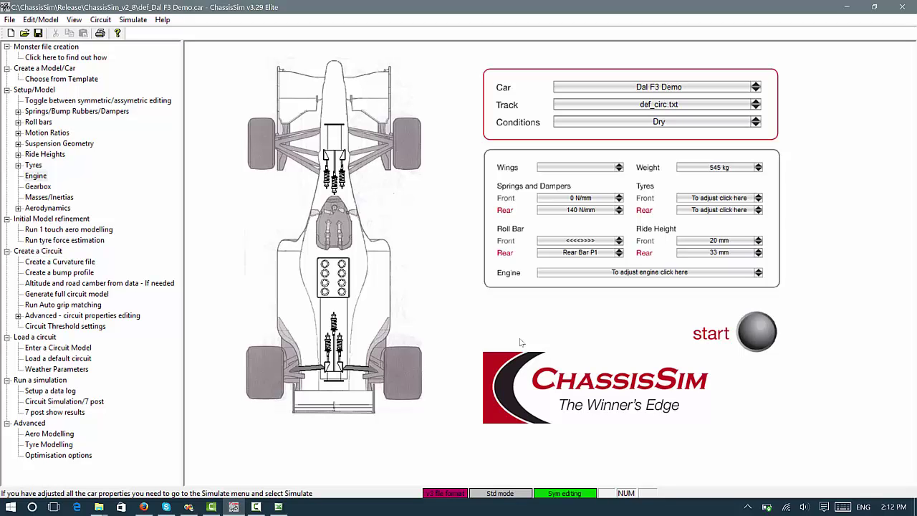
- Create the car from the Dallara F310 entry in the car template list
left_click(756, 87)
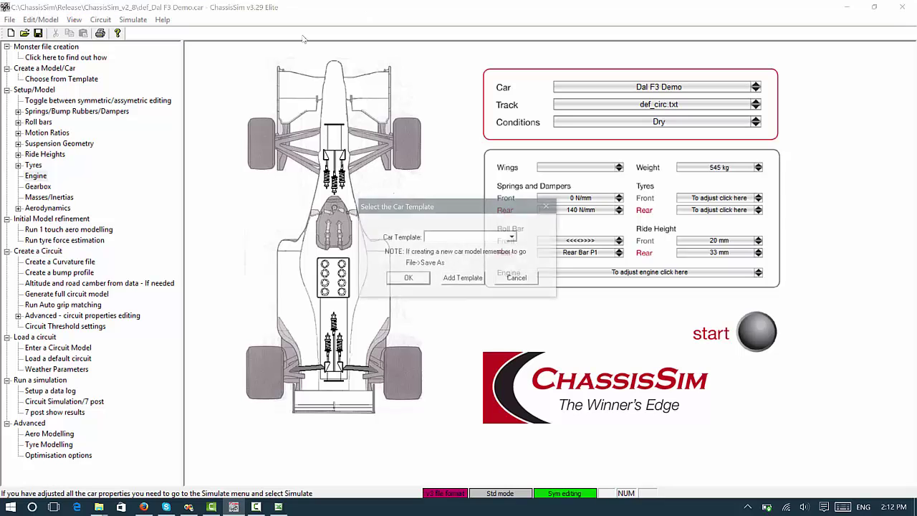
left_click(521, 283)
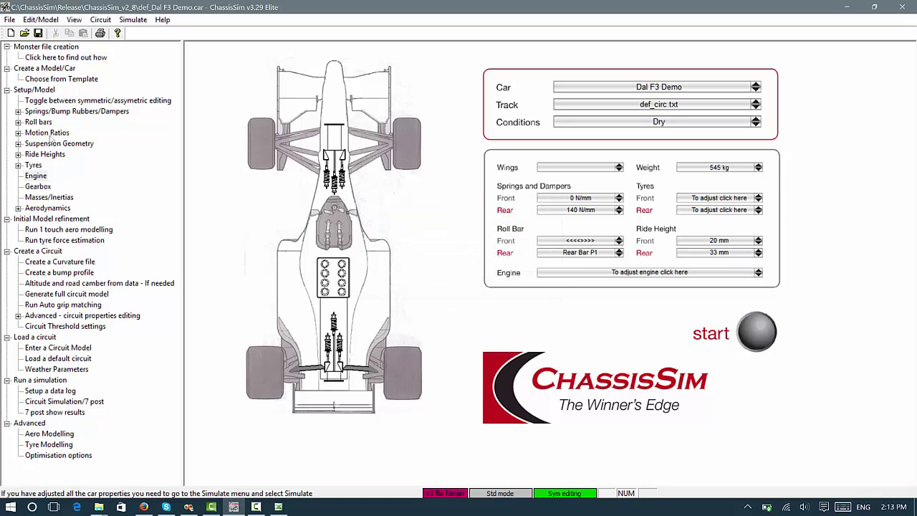
left_click(60, 80)
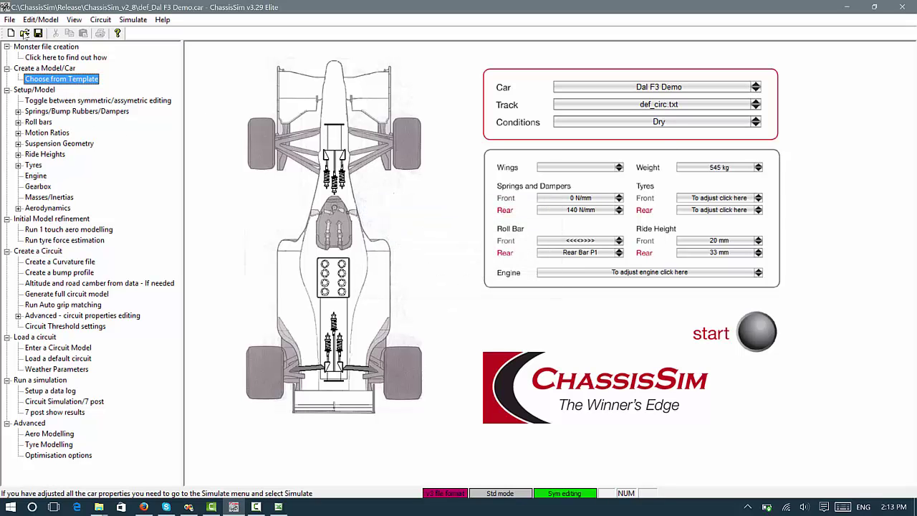
left_click(78, 77)
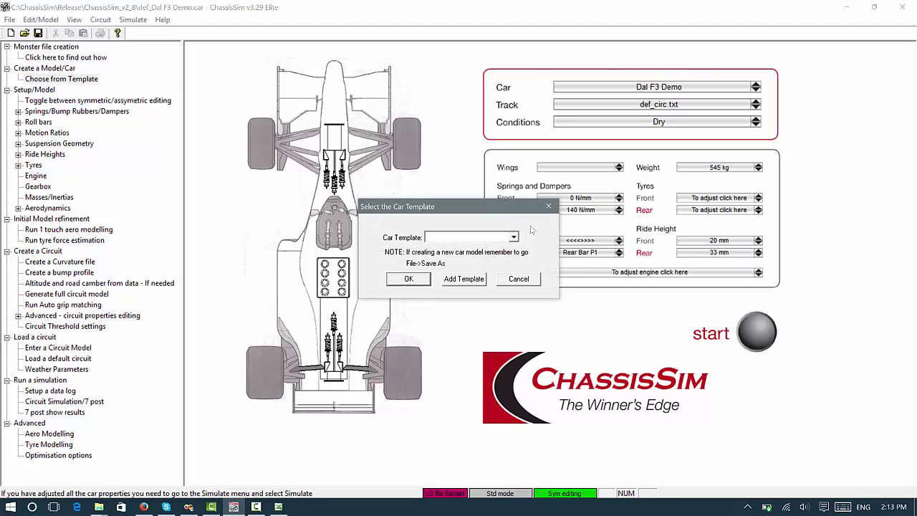
left_click(513, 238)
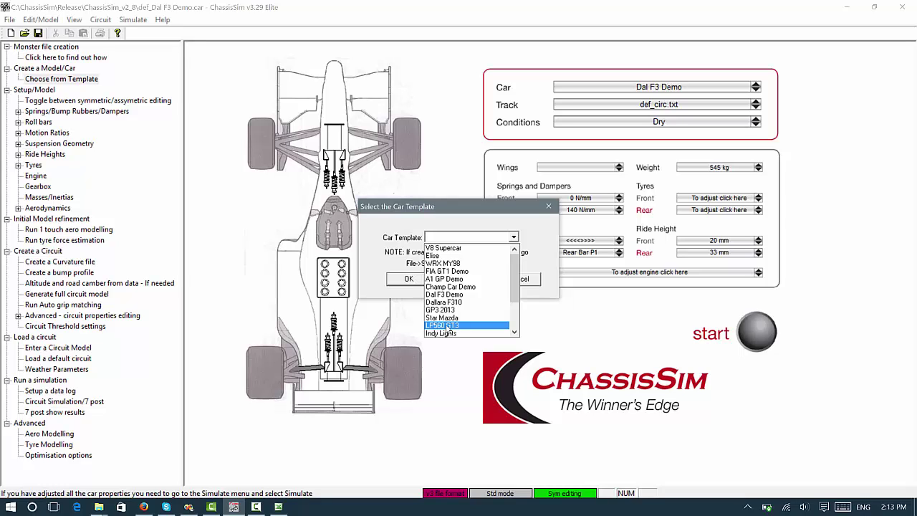
left_click_drag(519, 289, 518, 301)
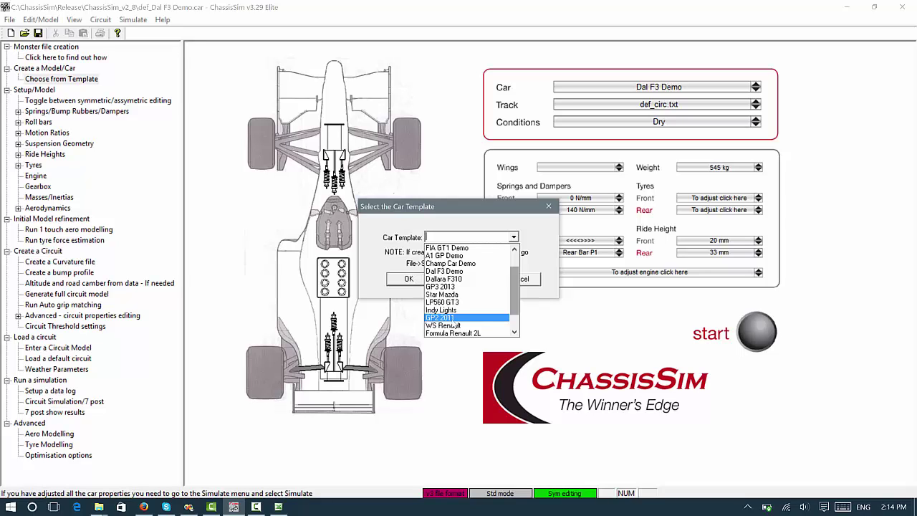
left_click(465, 279)
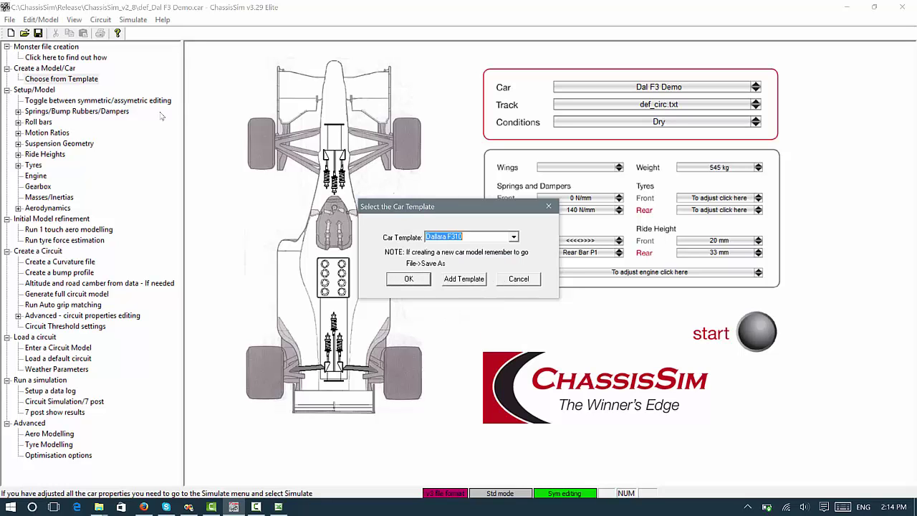
left_click(402, 280)
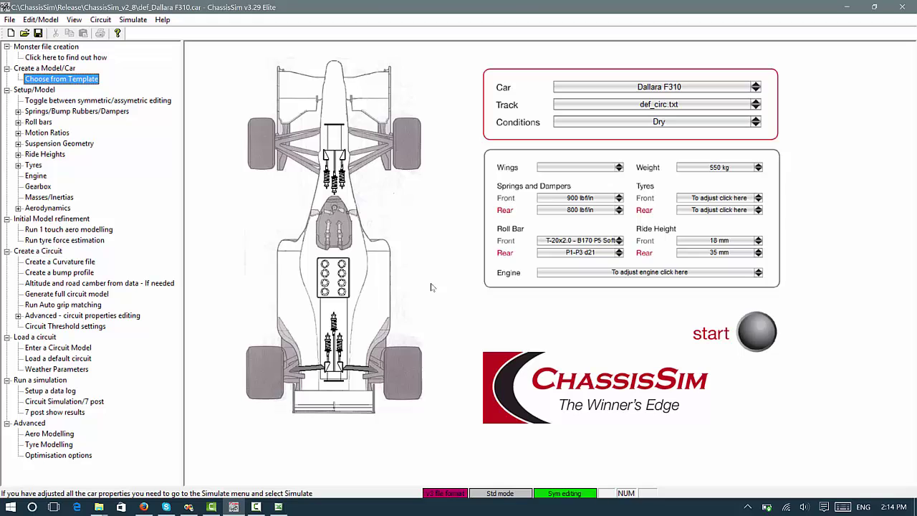
- Create a new folder named F3 inside ChassisSimTechnologies\Models
left_click(100, 508)
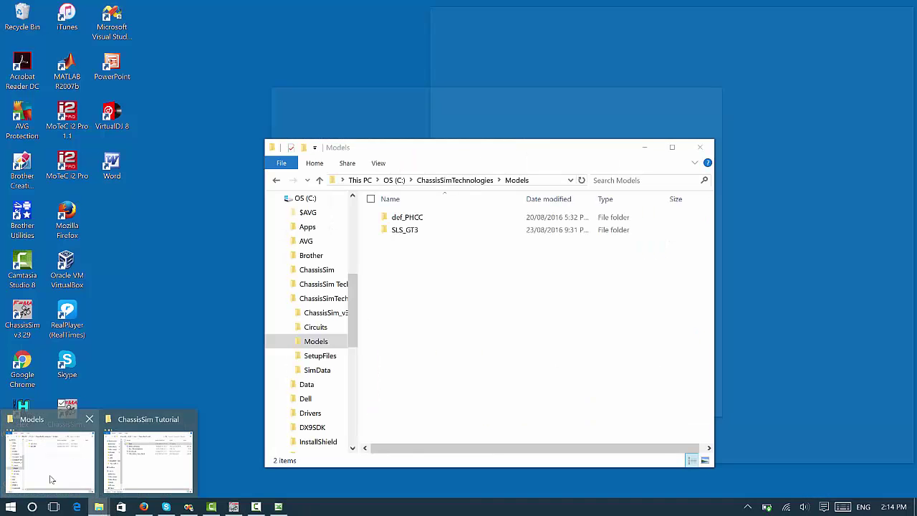
left_click(51, 459)
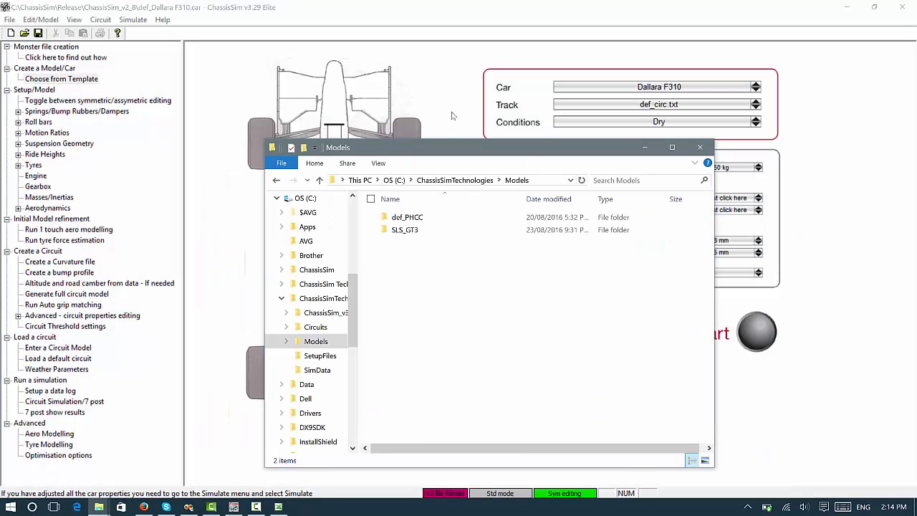
left_click(451, 181)
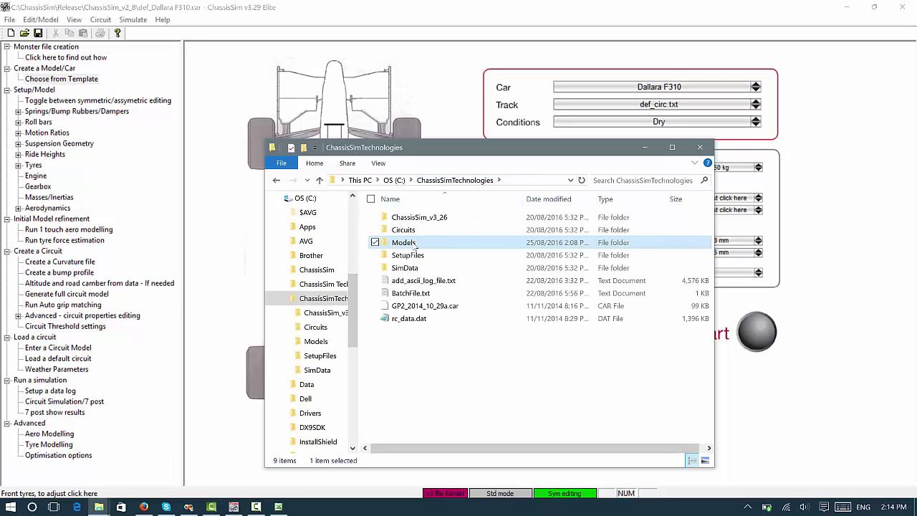
mouse_move(403, 243)
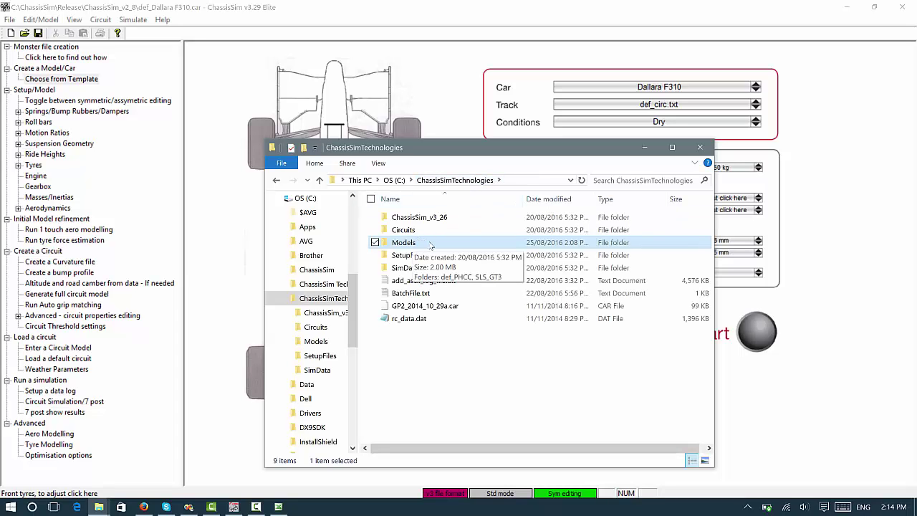
double_click(430, 245)
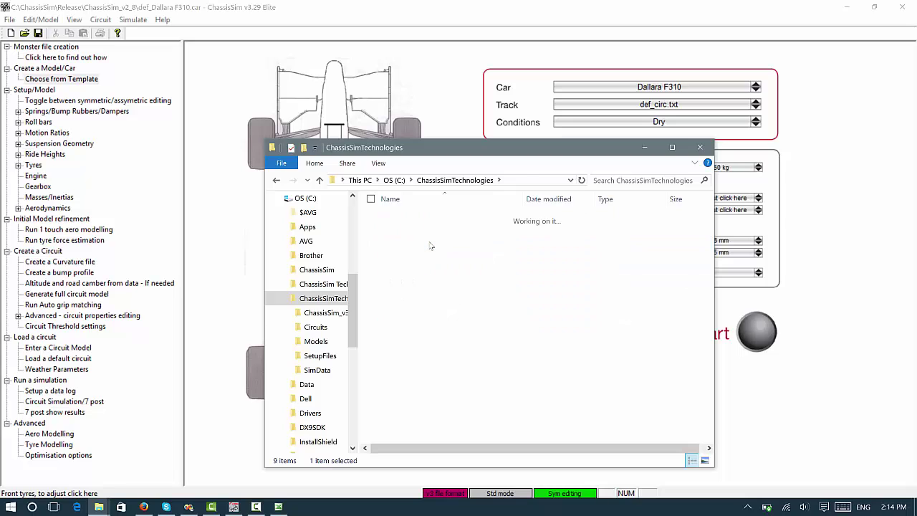
right_click(419, 295)
mouse_move(306, 437)
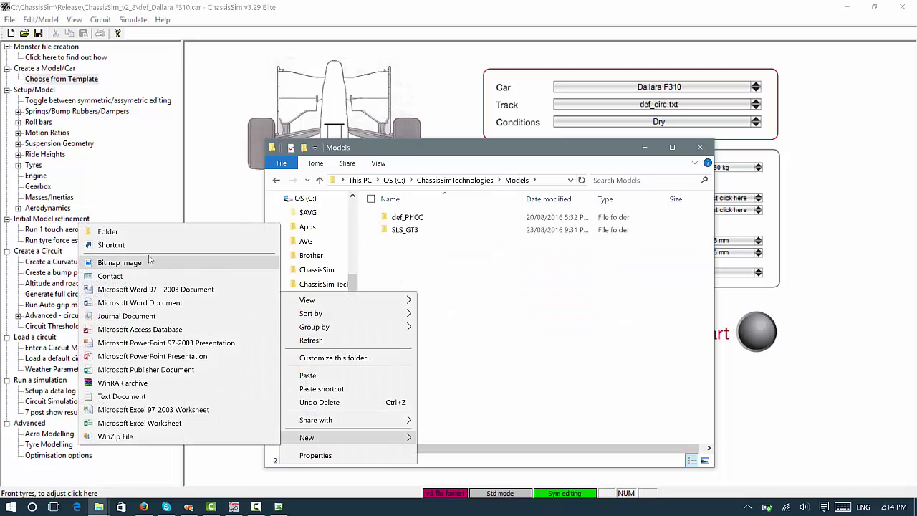
left_click(118, 231)
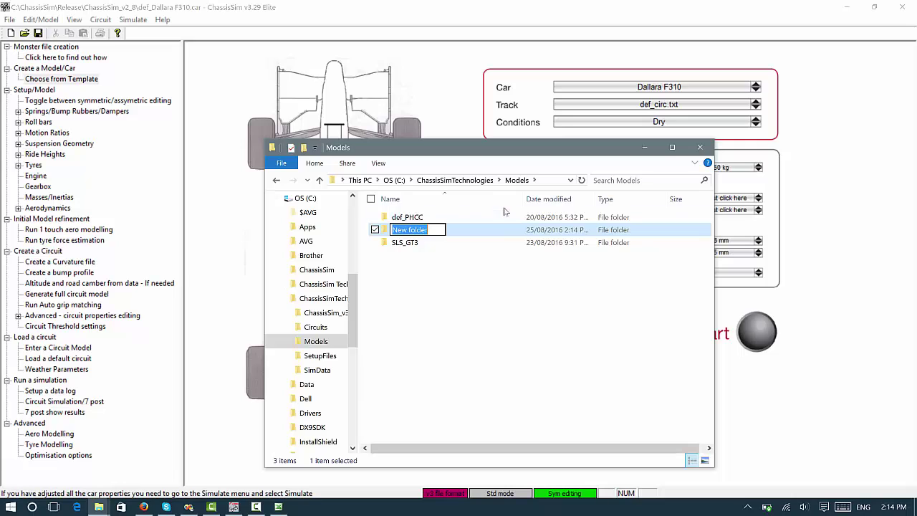
type("F3")
key("Return")
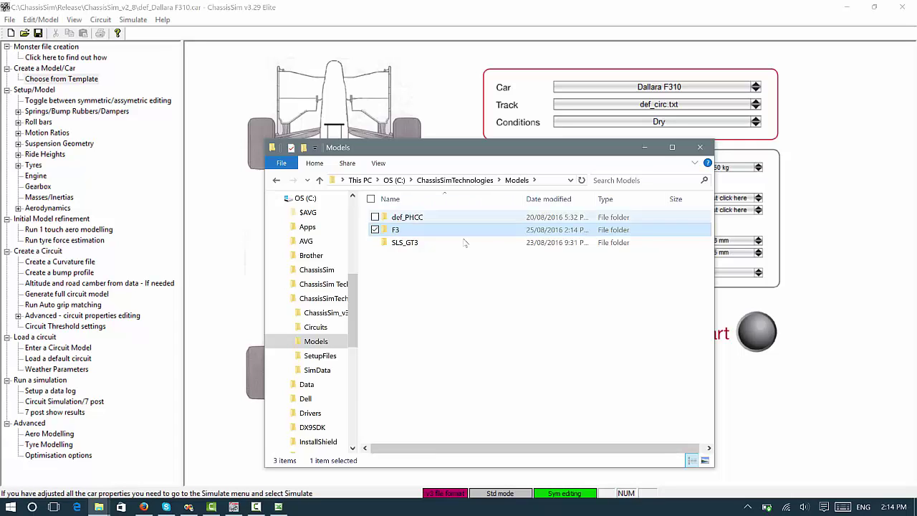
- Inside F3, create a folder named Zandvoort and open it
double_click(456, 230)
right_click(431, 272)
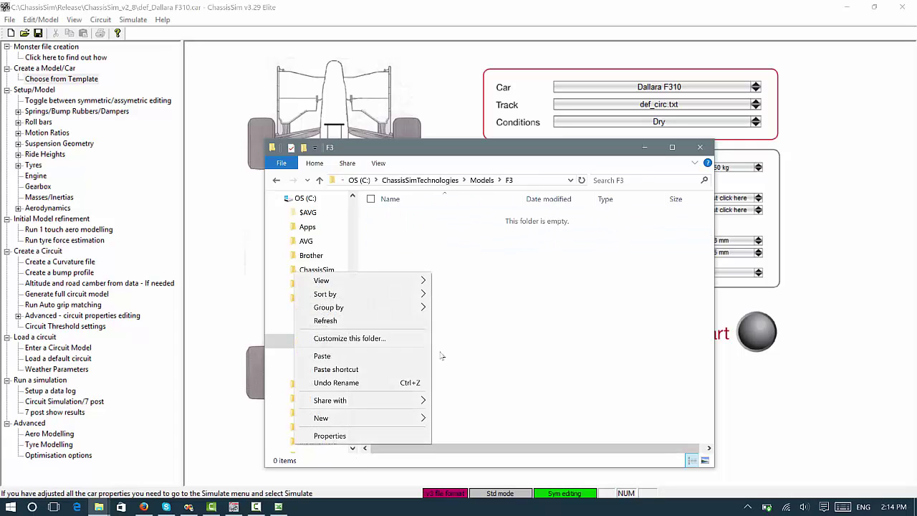
left_click(382, 420)
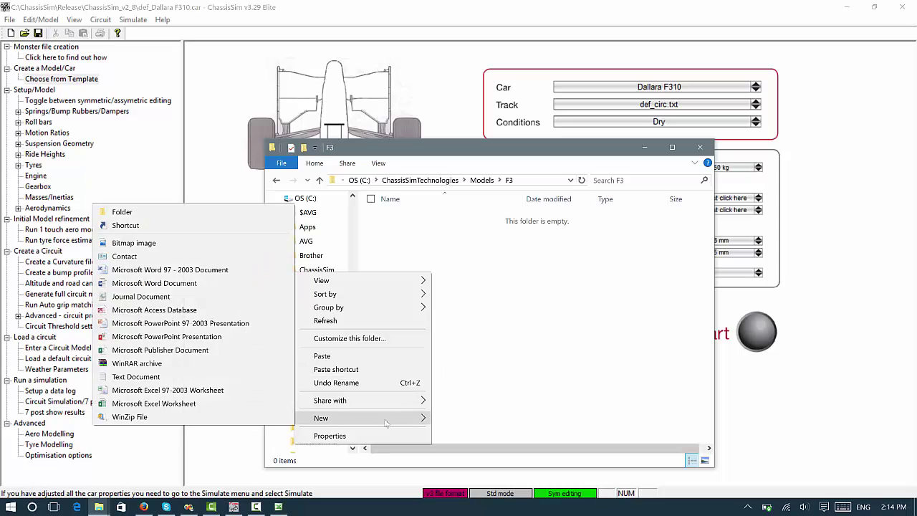
left_click(164, 212)
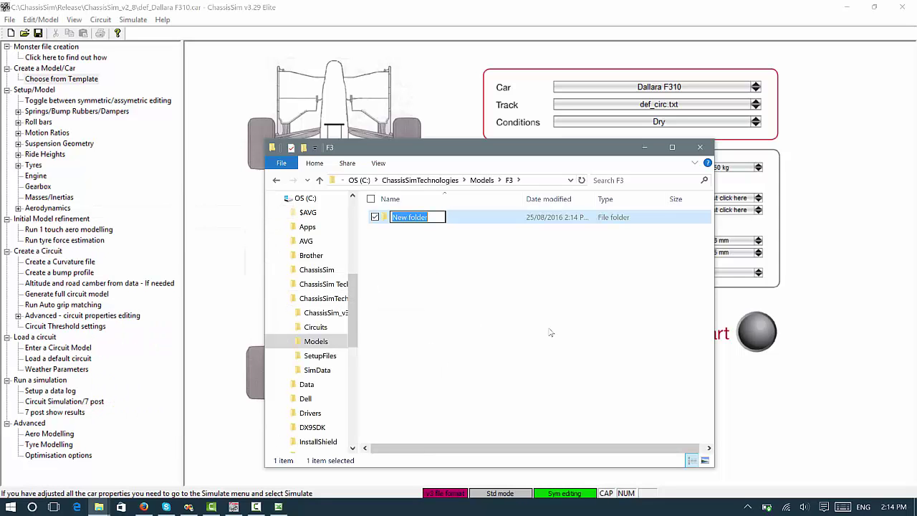
type("X")
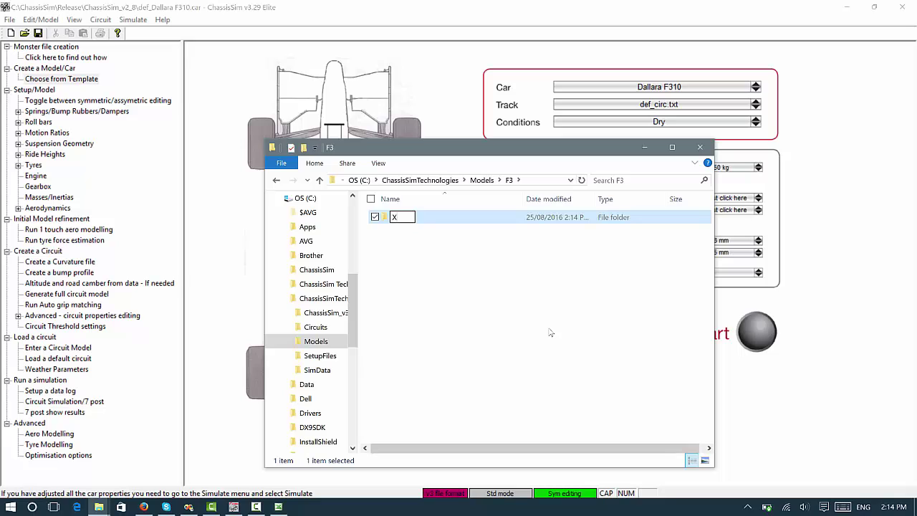
key("BackSpace")
type("Zandvoort")
key("Return")
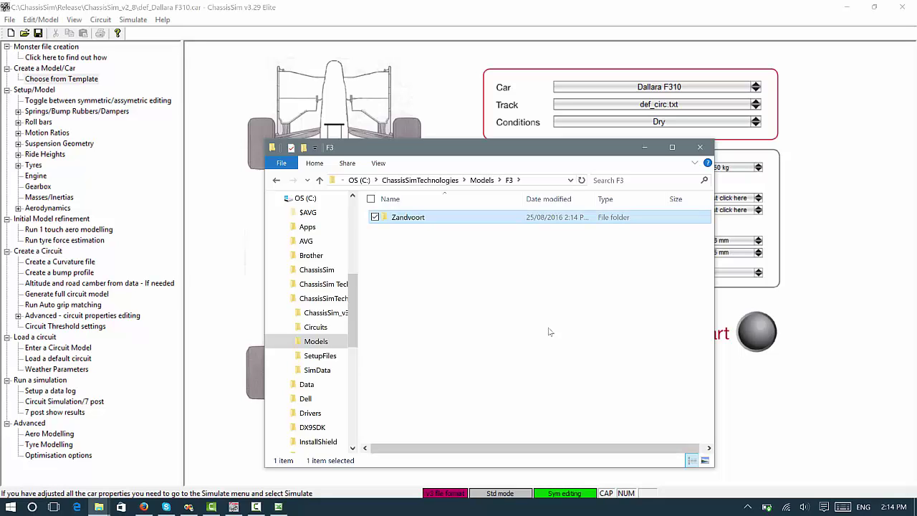
double_click(419, 224)
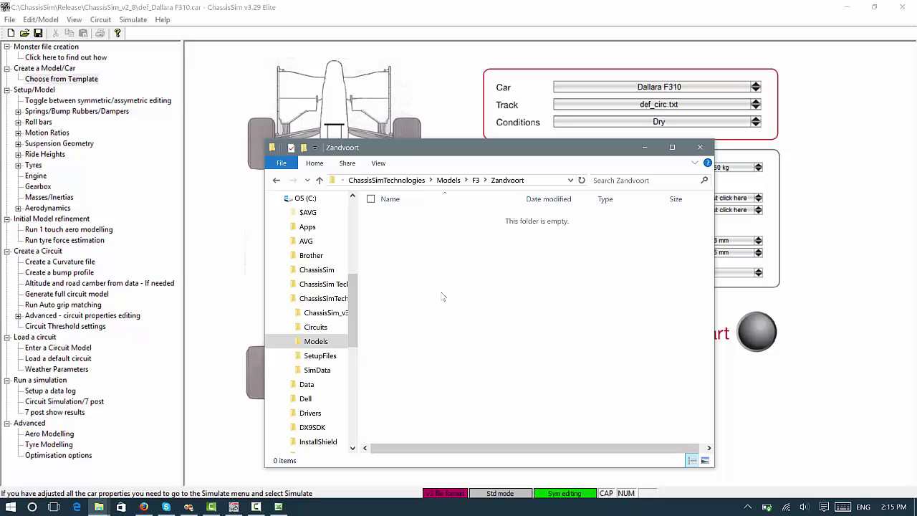
key("Caps_Lock")
left_click(98, 507)
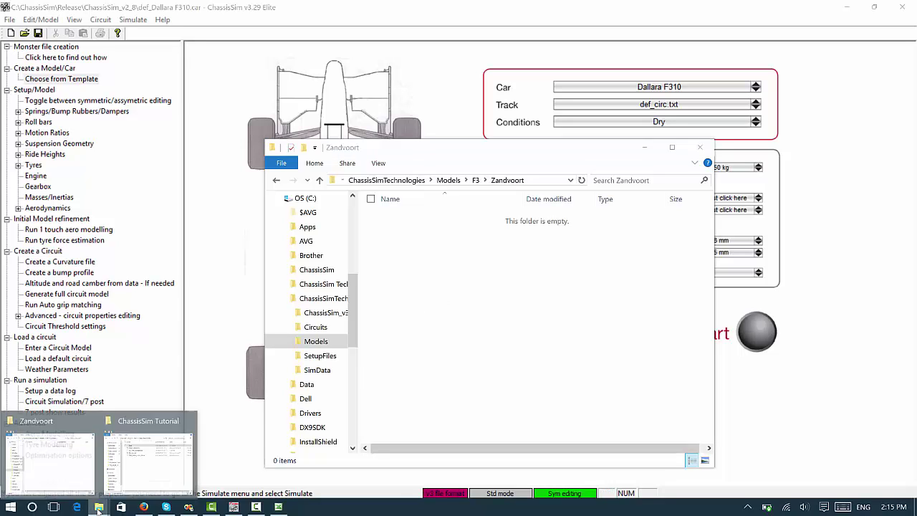
- Copy all five ChassisSim Tutorial items, including F3_setup.xls, into the Zandvoort folder
left_click(148, 458)
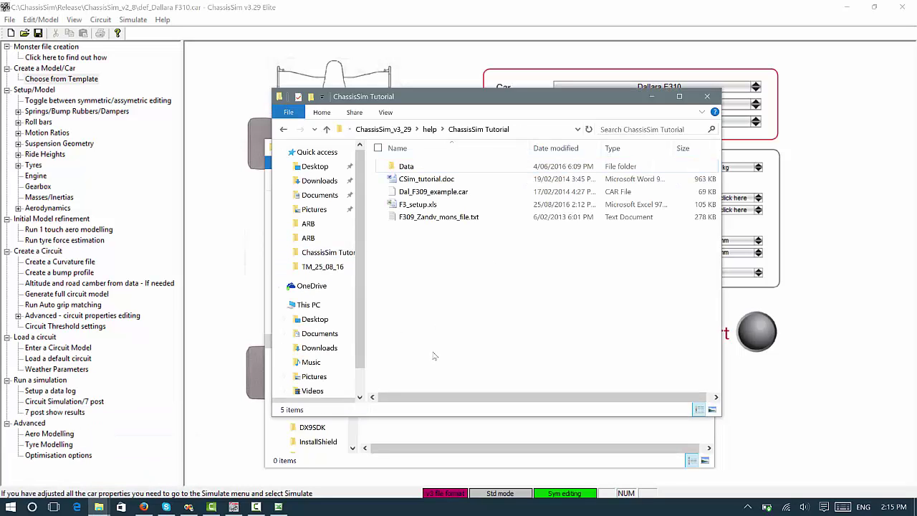
left_click(437, 218)
key("shift+Up")
key("shift+Up")
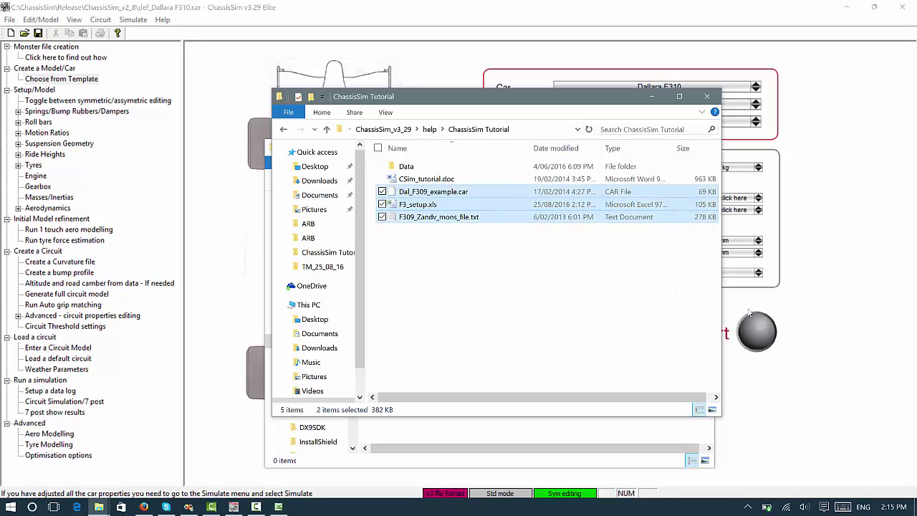
key("shift+Up")
key("shift+Up")
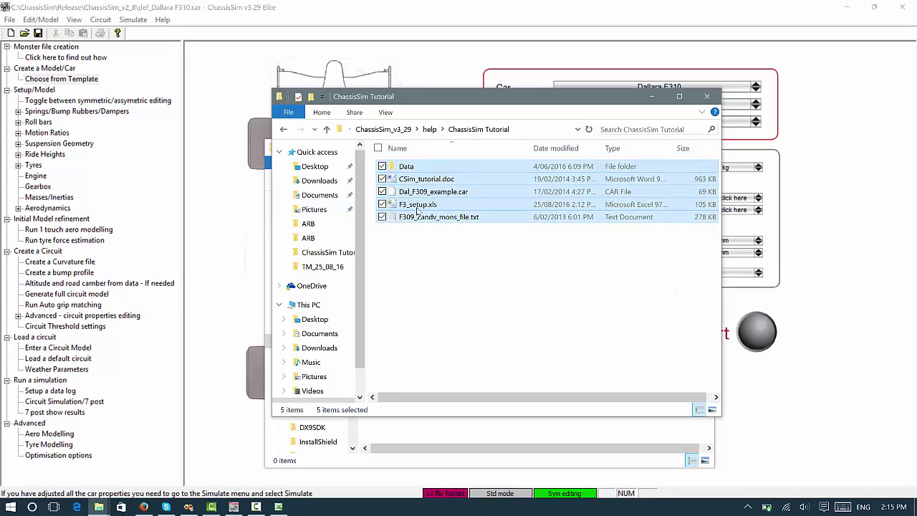
right_click(421, 209)
left_click(294, 403)
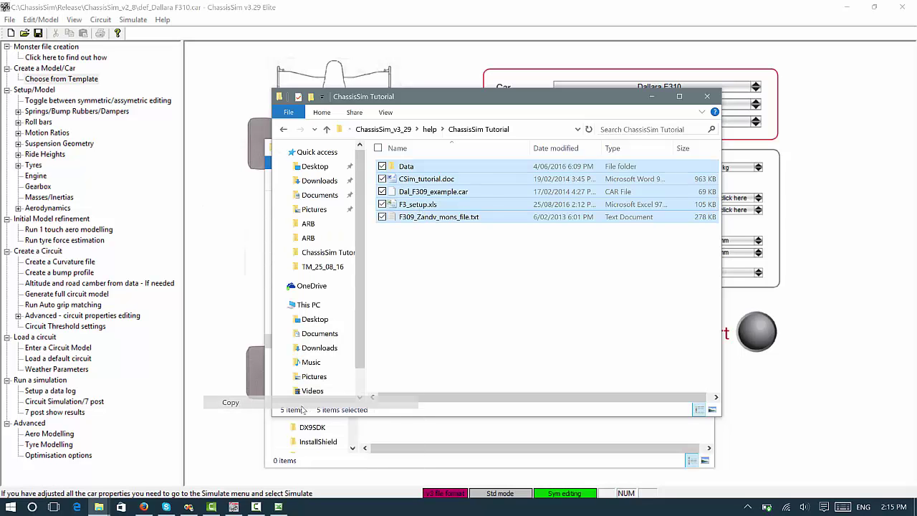
left_click(95, 508)
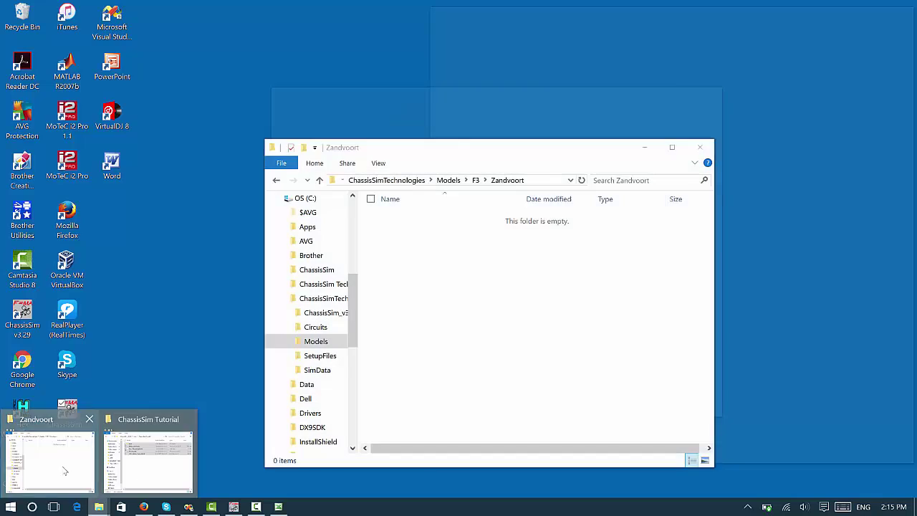
left_click(65, 470)
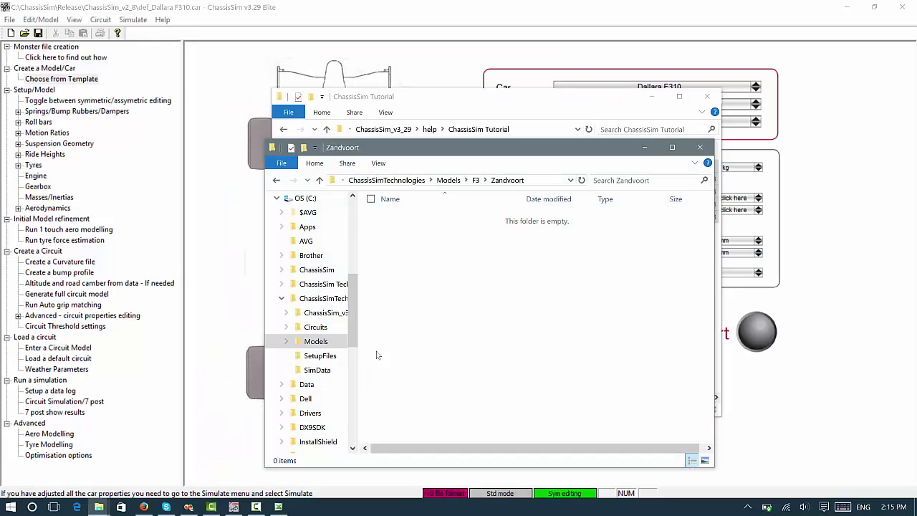
right_click(417, 286)
left_click(362, 367)
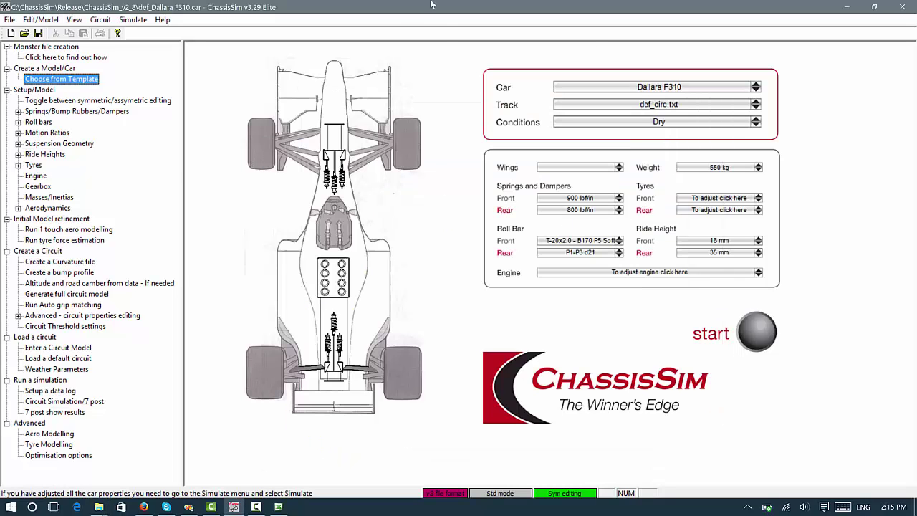
- Save the car as Dal_F309_example_bline.car in C:\ChassisSimTechnologies\Models\F3\Zandvoort
left_click(433, 4)
left_click(9, 20)
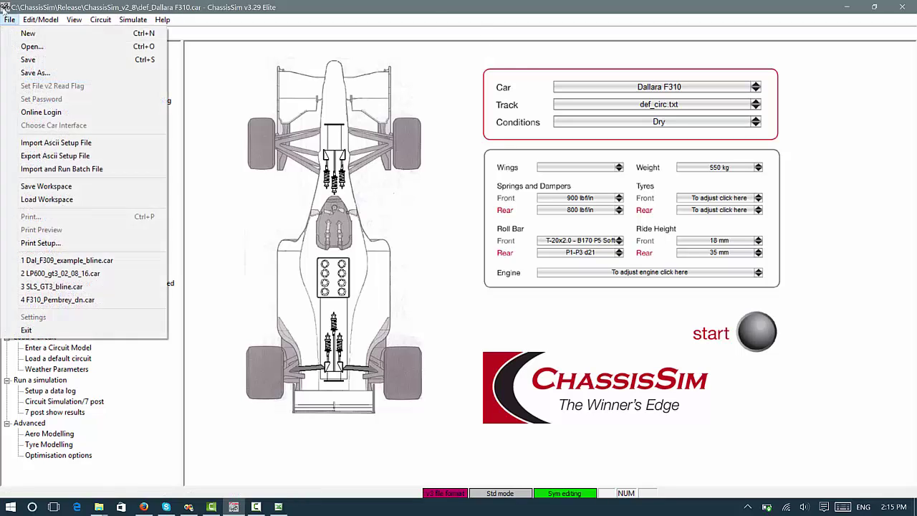
left_click(63, 74)
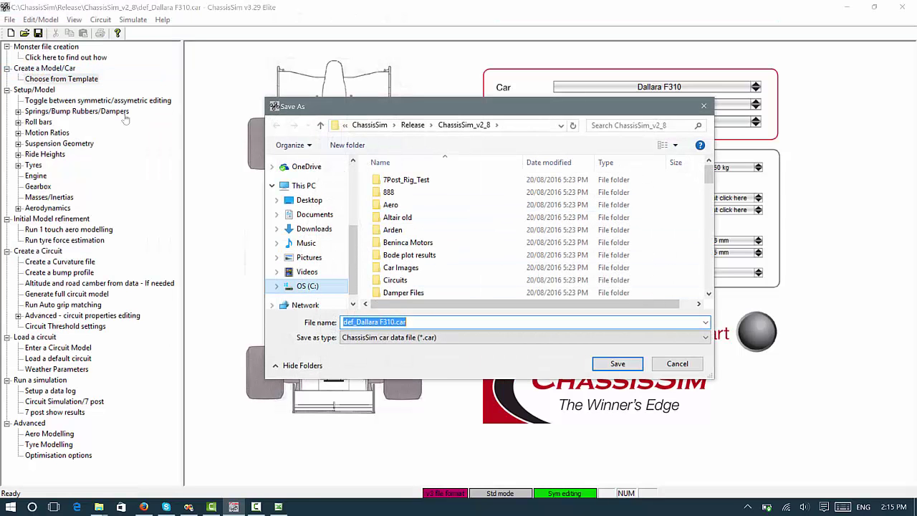
left_click(308, 286)
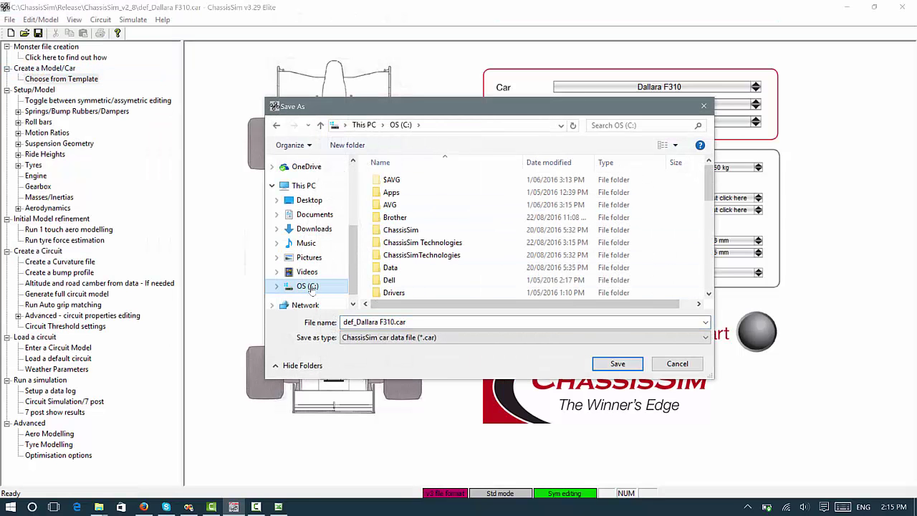
double_click(413, 254)
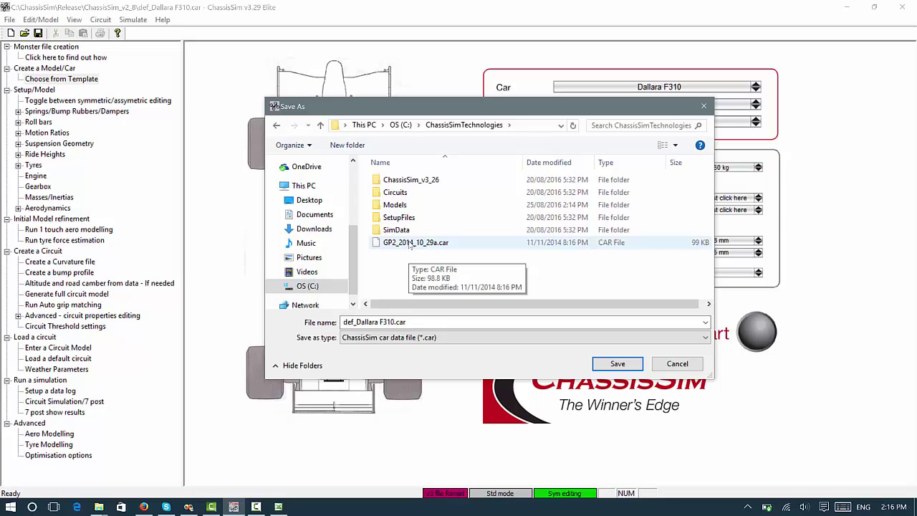
double_click(393, 206)
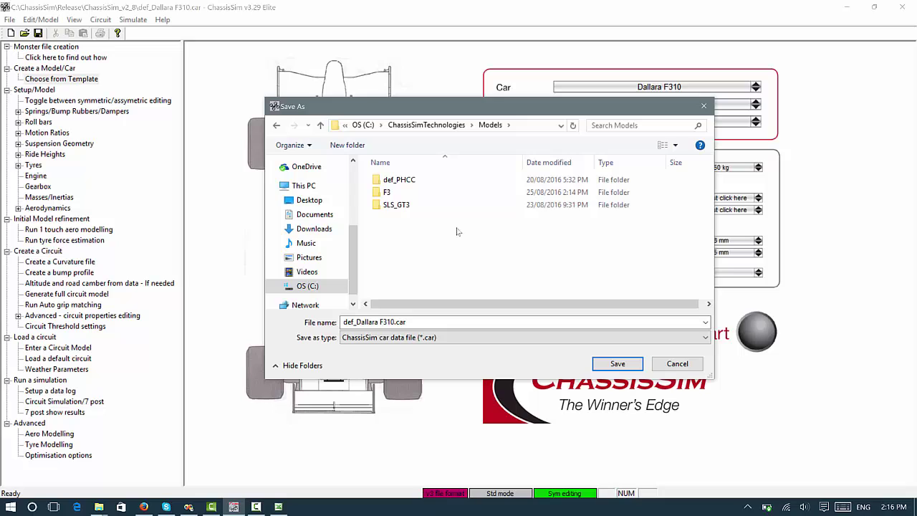
double_click(388, 193)
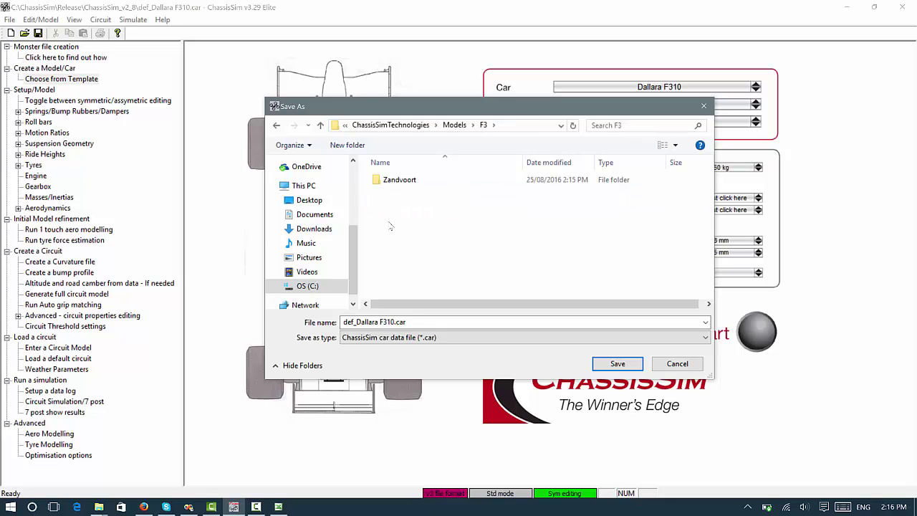
double_click(399, 181)
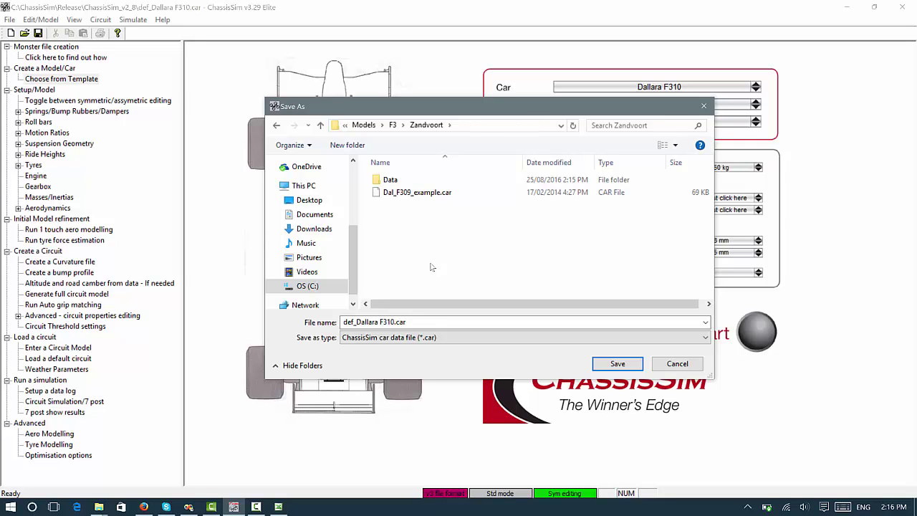
left_click(436, 321)
key("ctrl+a")
type("Dal_F309_")
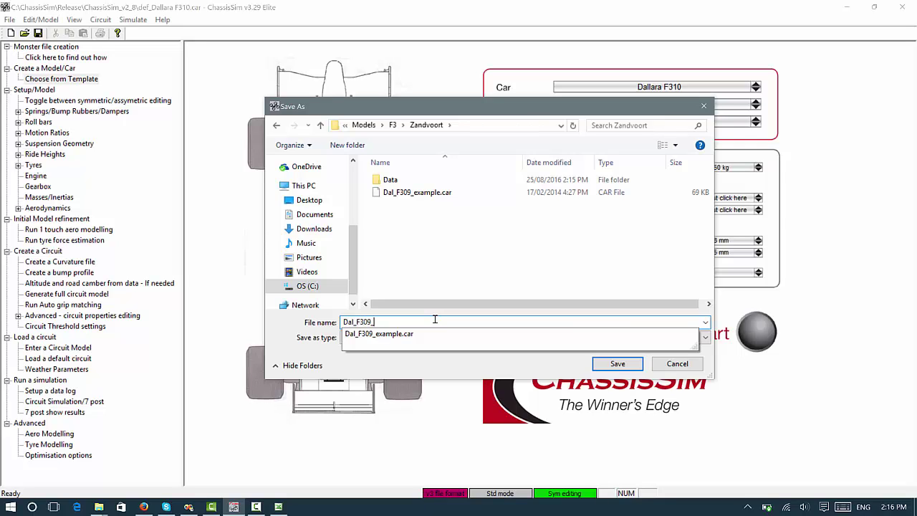
type("example_bline")
key("Return")
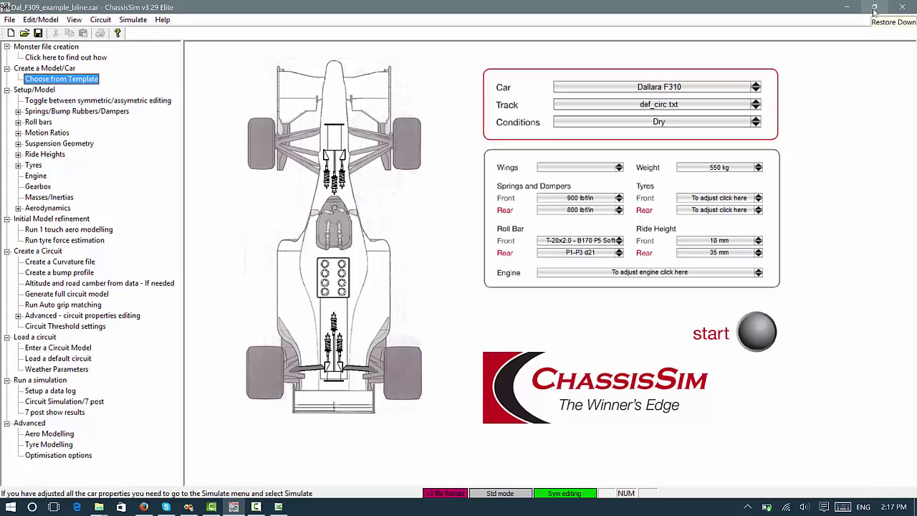
- Resize the ChassisSim window to about half the screen width
left_click(874, 10)
mouse_move(448, 50)
left_mouse_down()
mouse_move(407, 27)
mouse_move(407, 2)
left_mouse_up()
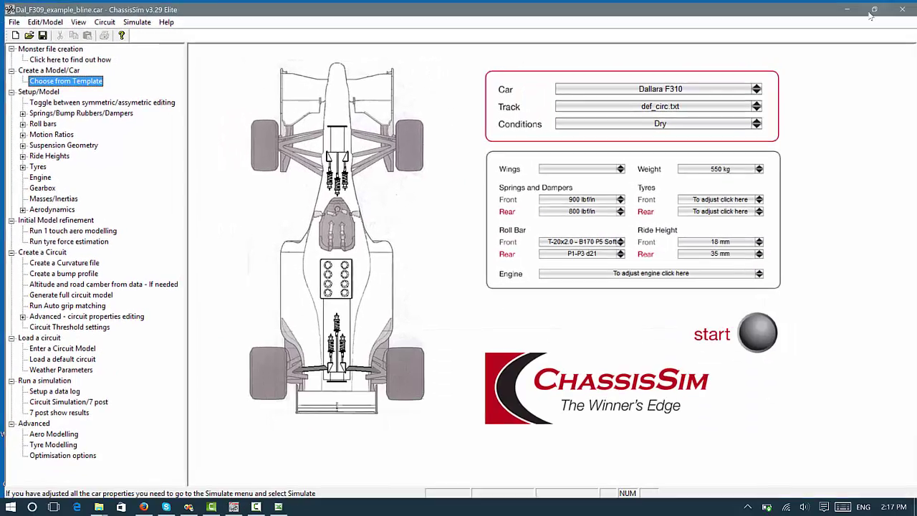
left_click(873, 10)
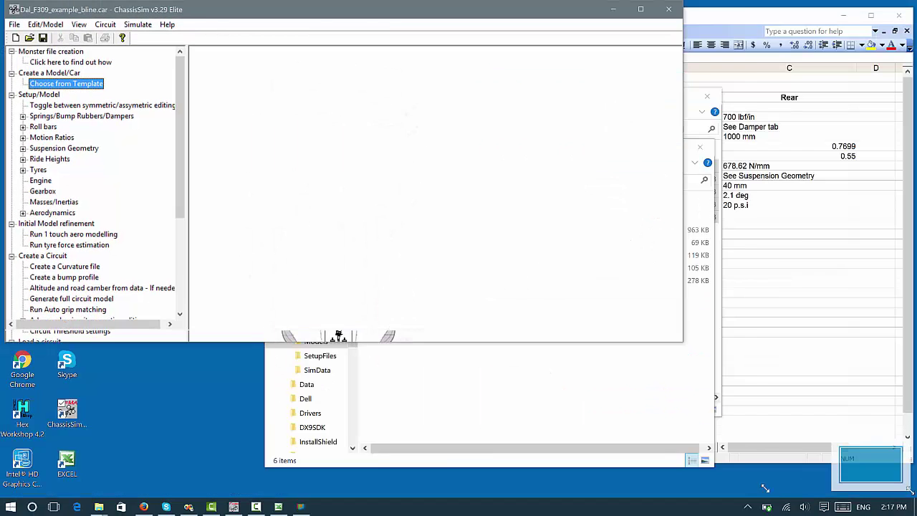
left_click_drag(910, 491, 461, 496)
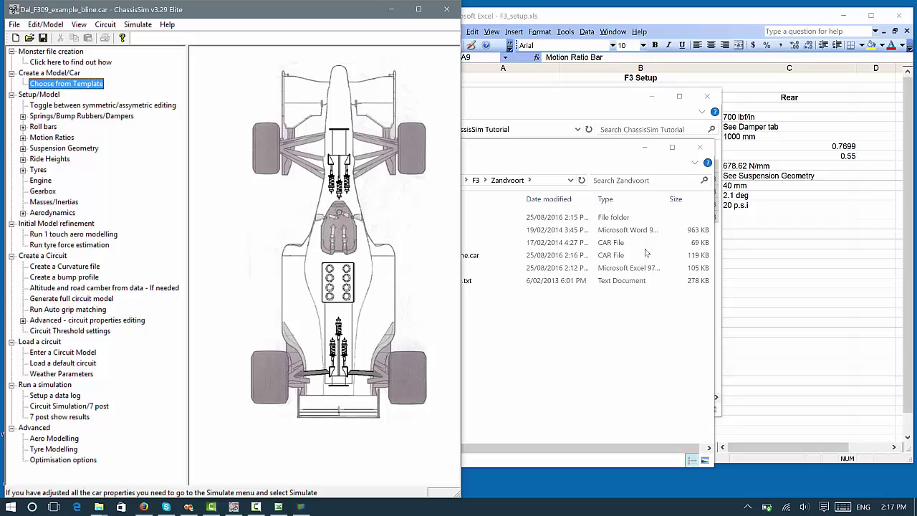
- Check the 900 lbf/in front spring and 2096.66 N/mm front bar rate in F3_setup.xls
left_click(599, 18)
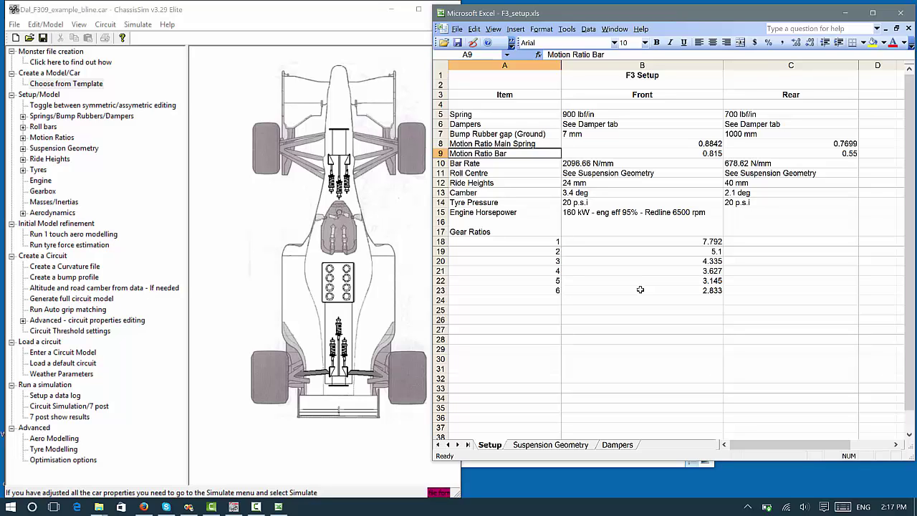
left_click(621, 115)
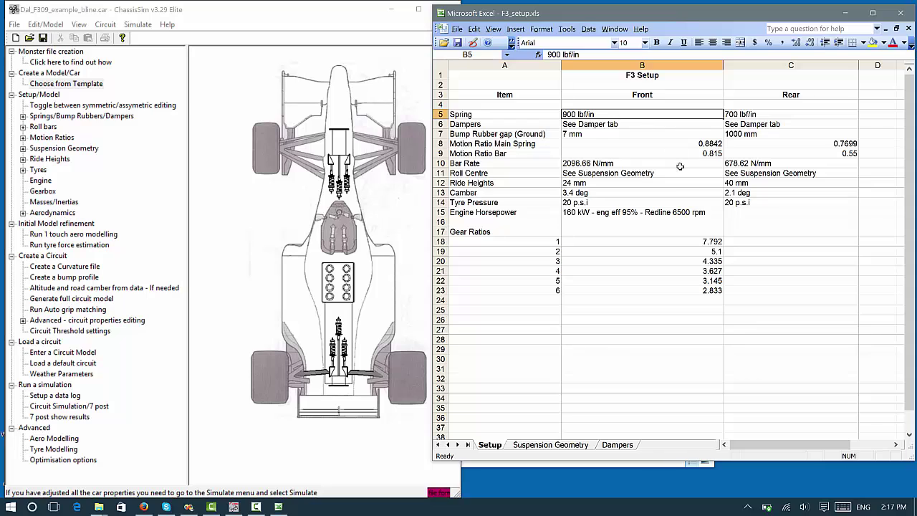
left_click(606, 164)
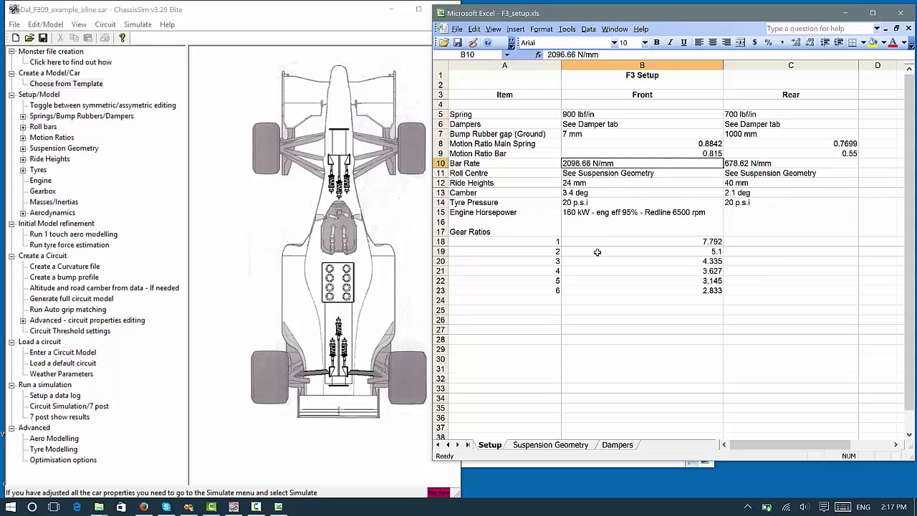
left_click(215, 12)
- Keep spring rate in lbf/in and spring lengths in millimetres in the unit settings
left_click(79, 24)
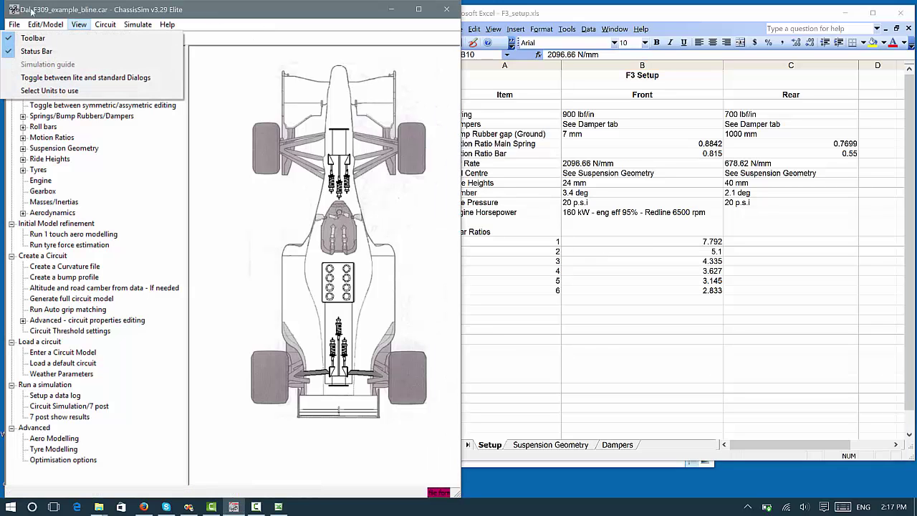
left_click(64, 90)
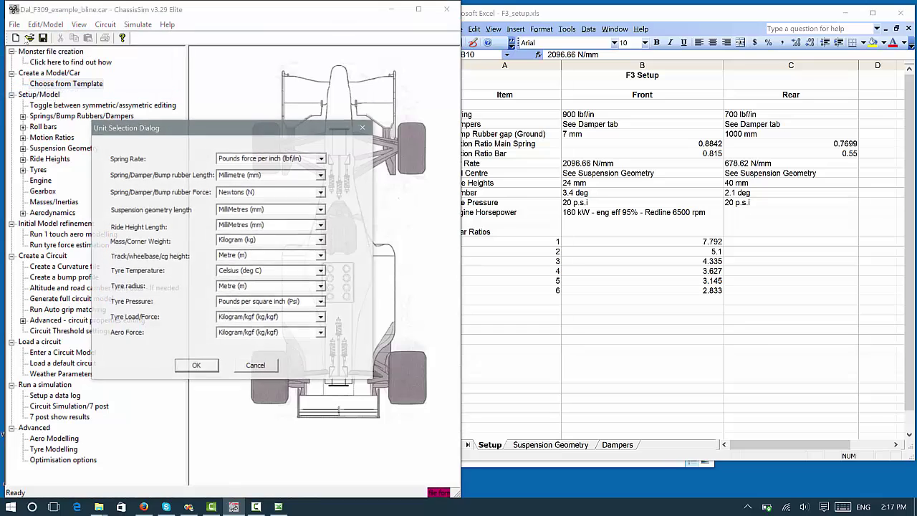
key("alt+Down")
key("Escape")
key("Tab")
key("alt+Down")
key("Escape")
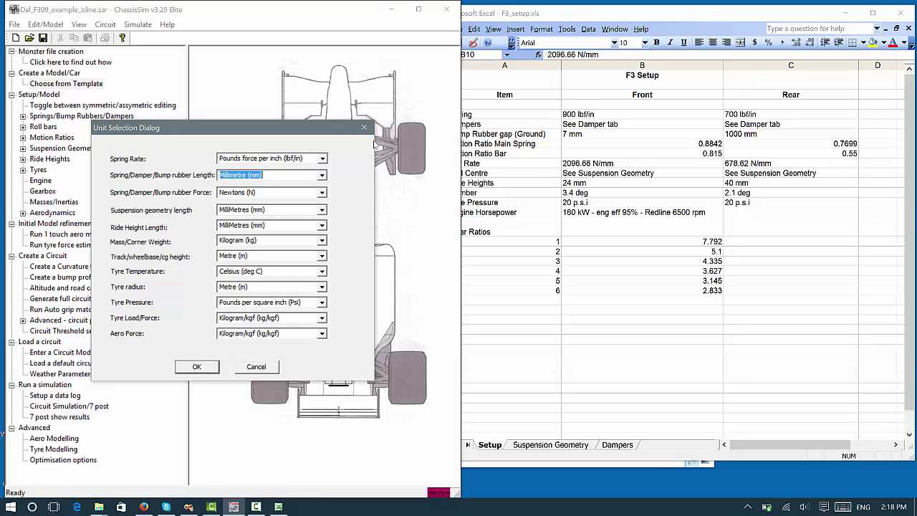
left_click(323, 158)
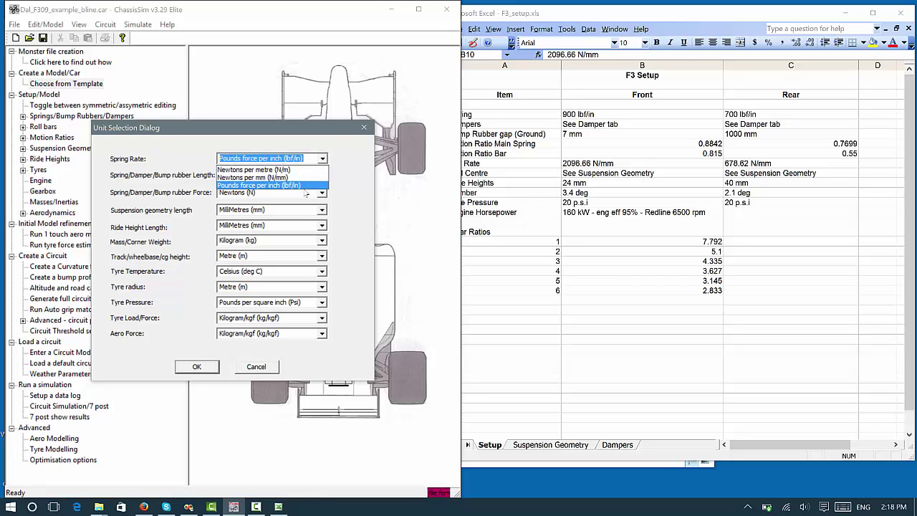
left_click(308, 186)
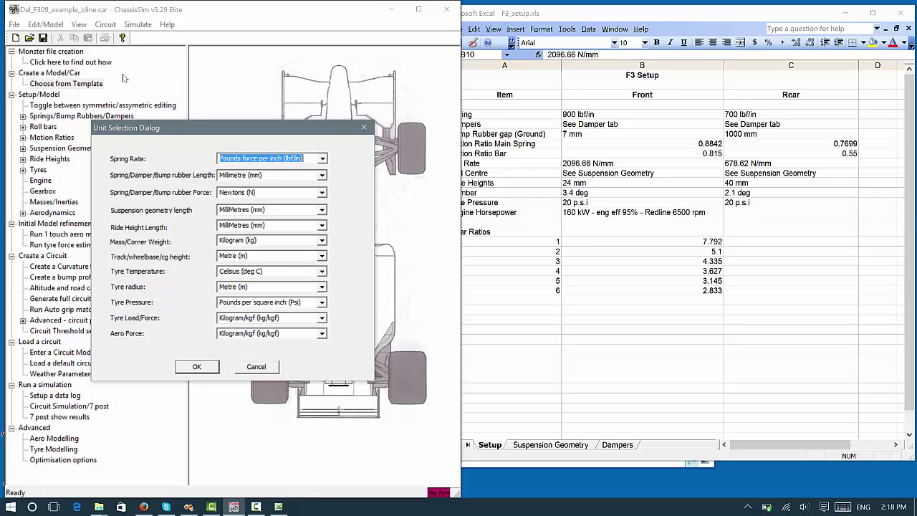
left_click(188, 369)
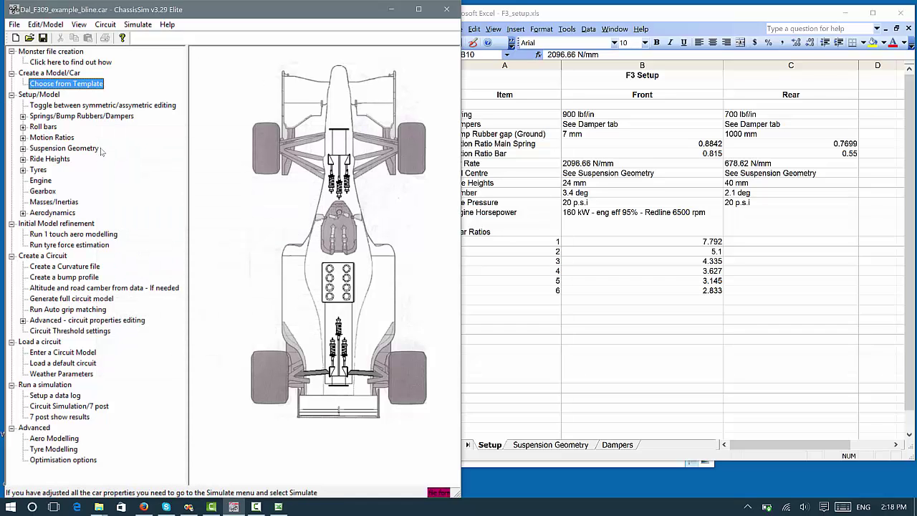
- Set the front spring rate to 900 lbf/in
double_click(79, 116)
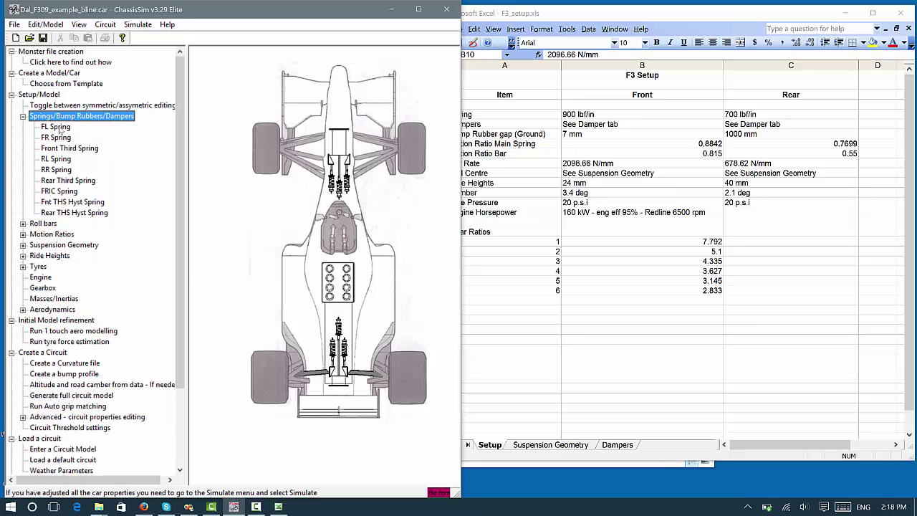
double_click(61, 129)
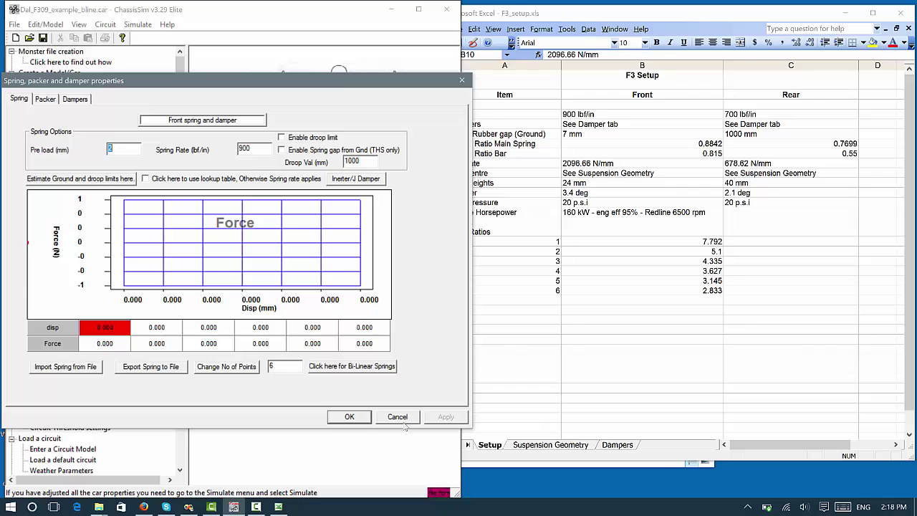
left_click(401, 421)
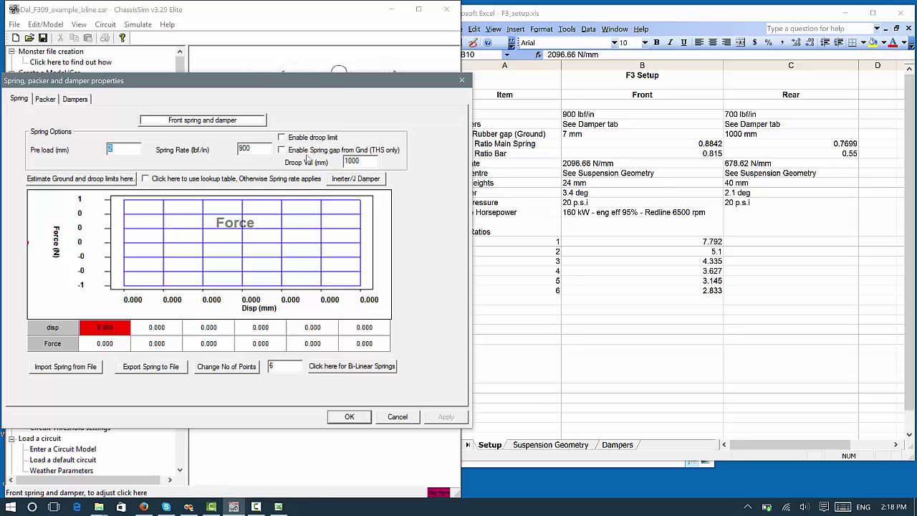
double_click(244, 148)
type("900")
left_click(350, 417)
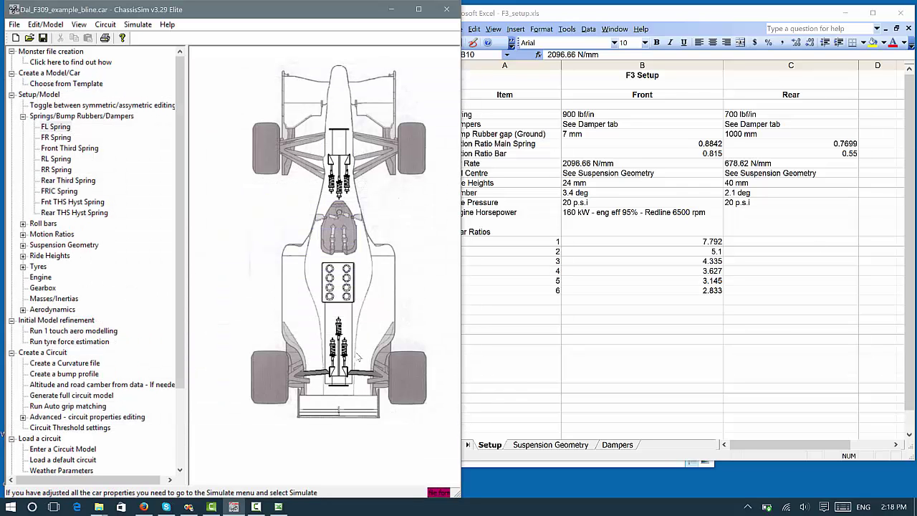
- Change the rear spring rate to 700 lbf/in
double_click(140, 146)
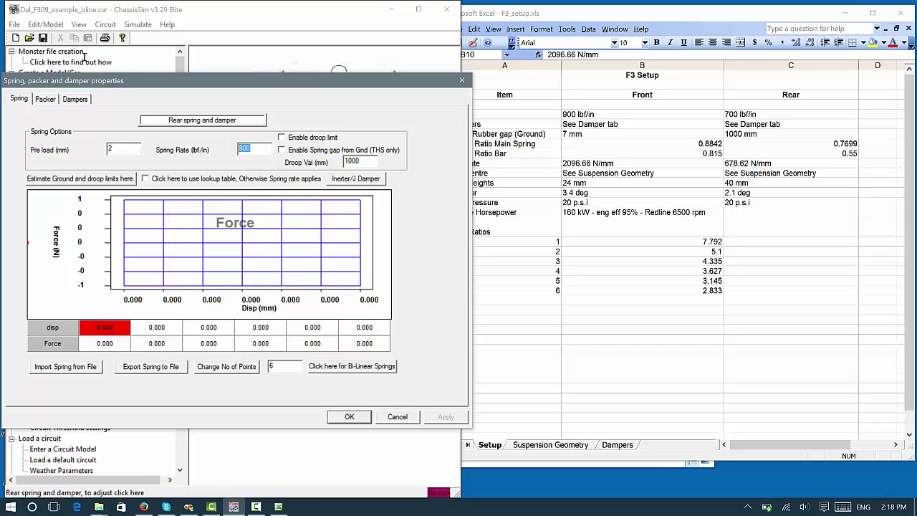
type("700")
left_click(348, 419)
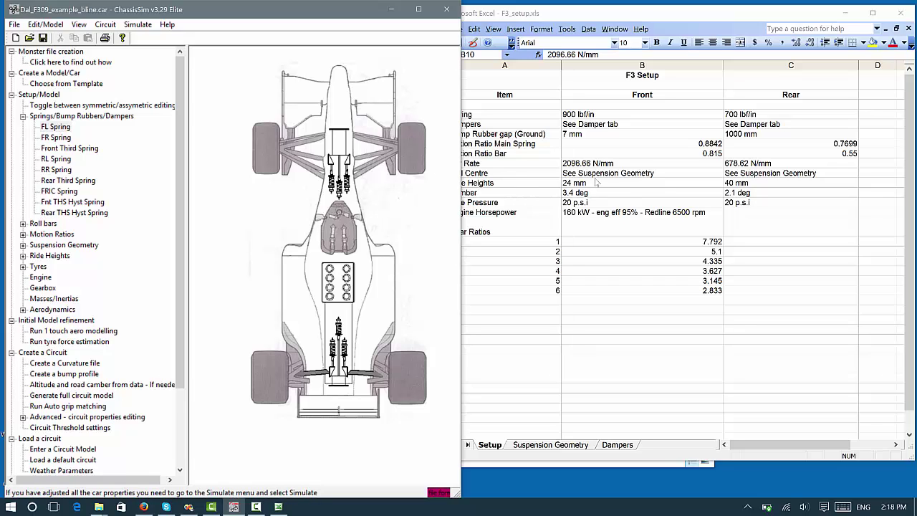
- Change the front ride height from 18 mm to 24 mm
left_click(262, 244)
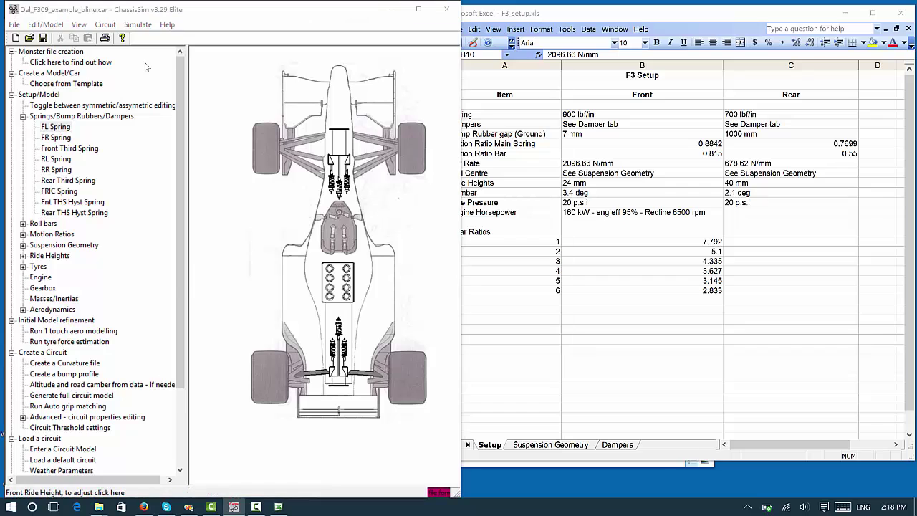
double_click(246, 258)
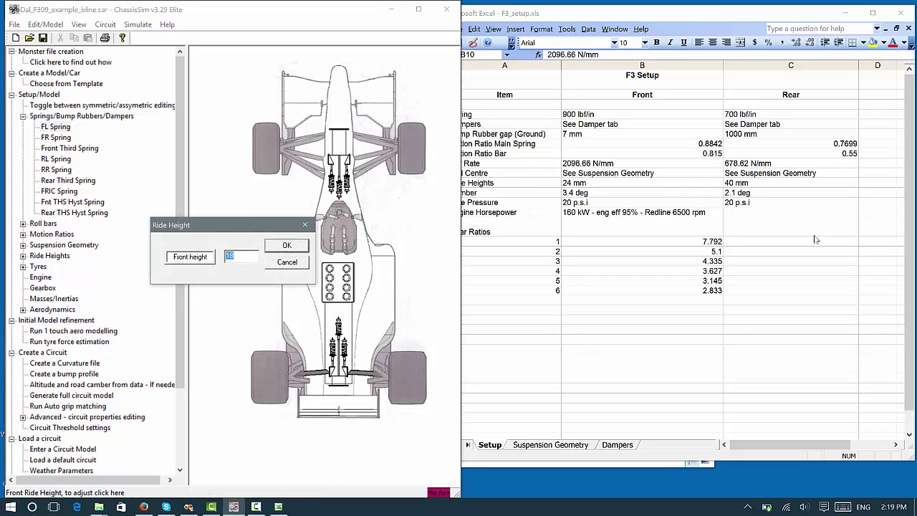
type("24")
key("Return")
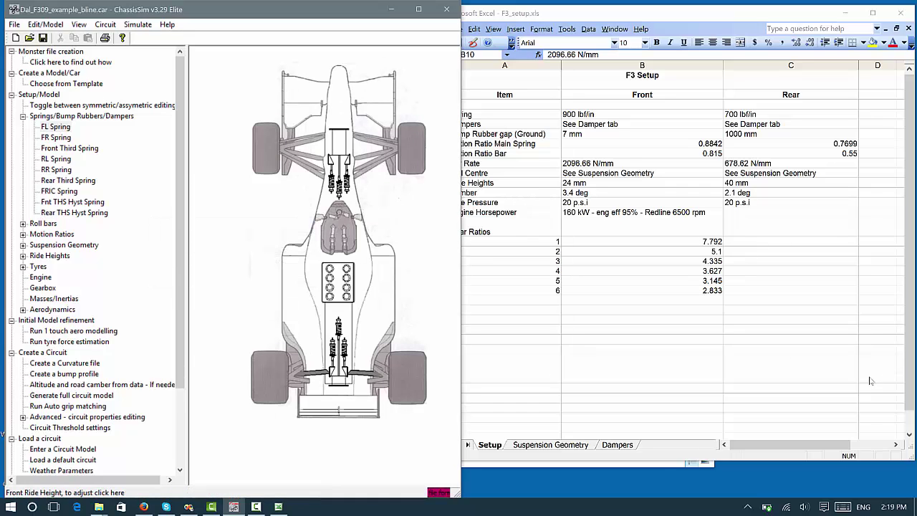
- Change the rear ride height from 35 mm to 40 mm
left_click(232, 242)
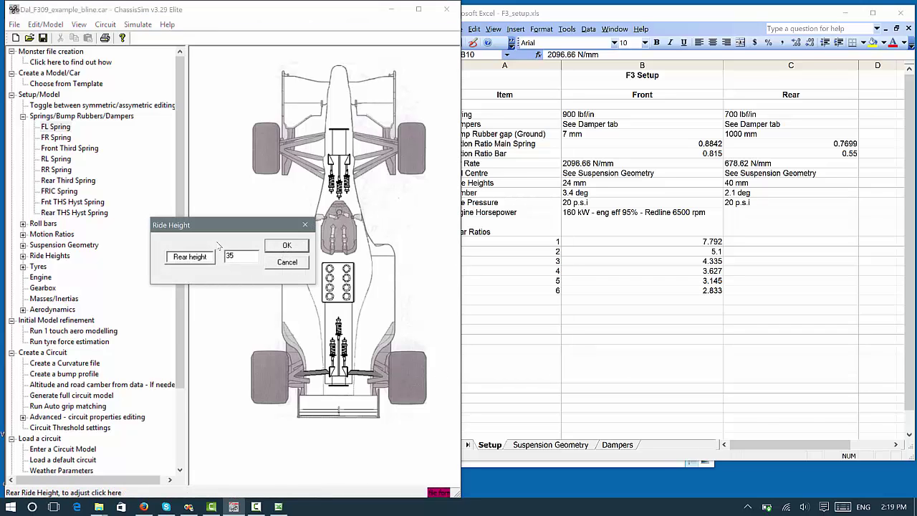
double_click(242, 258)
type("4")
type("0")
key("Return")
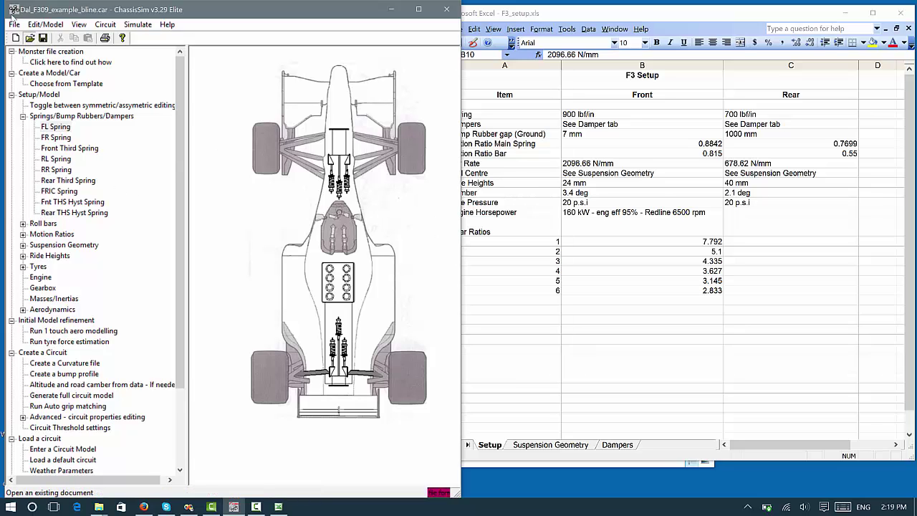
- Load the Dal_F309_example.car model in place of the baseline car file
left_click(28, 37)
left_click(208, 195)
key("Return")
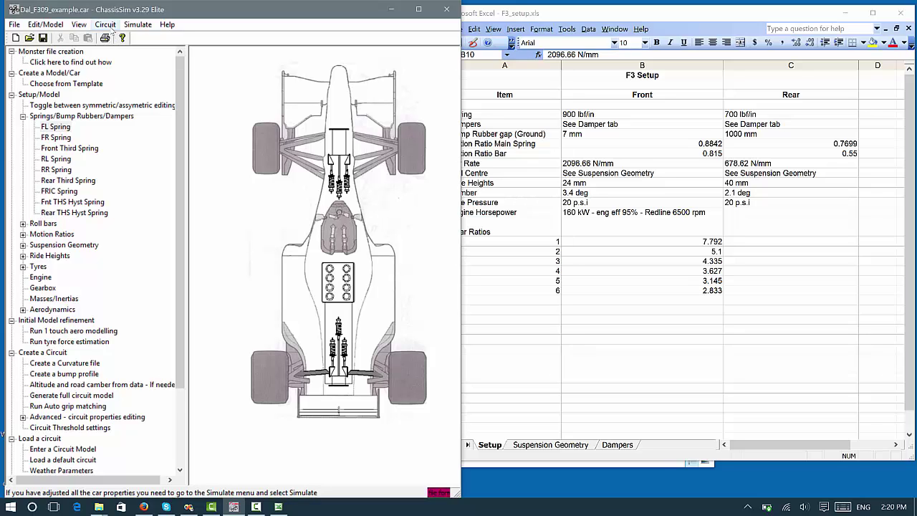
- Start a curvature file from F309_Zandv_mons_file.txt as a monster import with moving-average filter
left_click(109, 26)
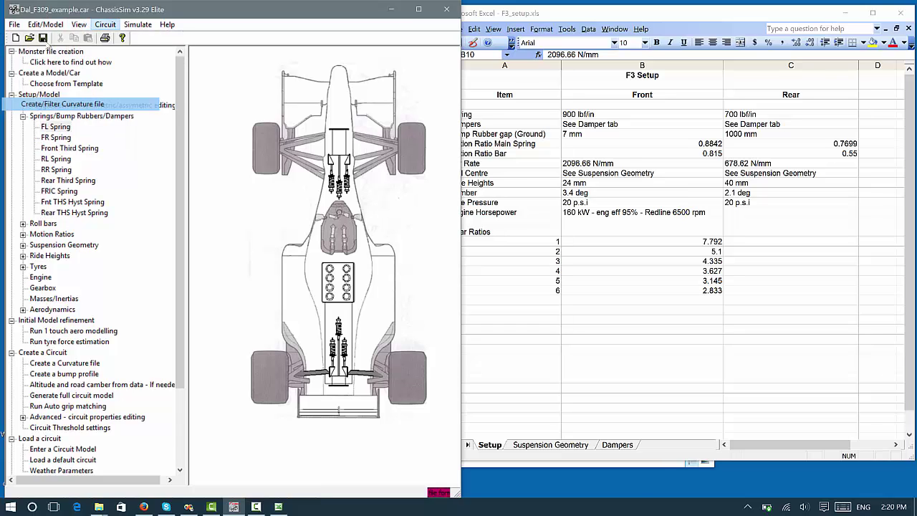
left_click(170, 189)
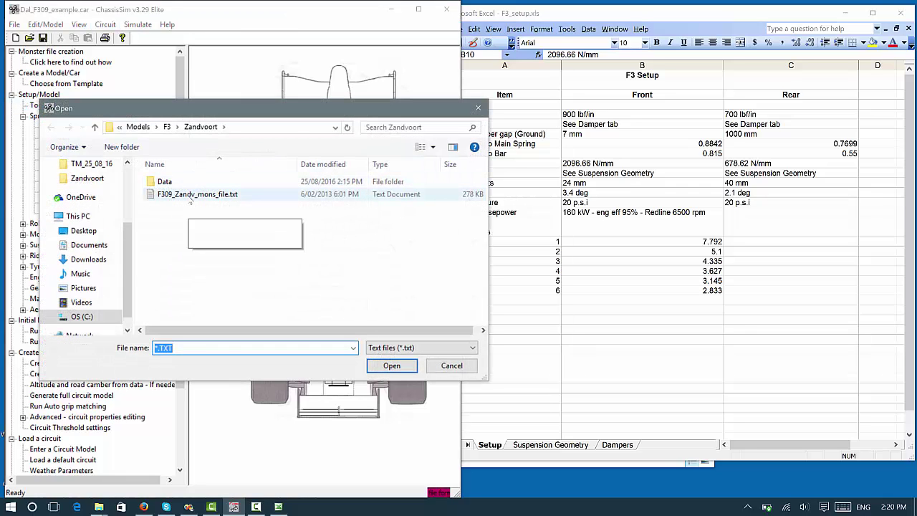
double_click(193, 194)
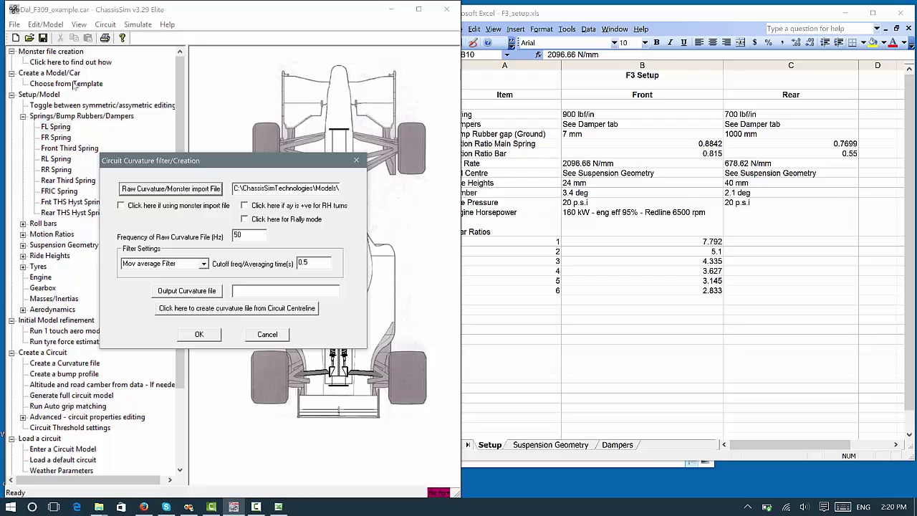
left_click(183, 207)
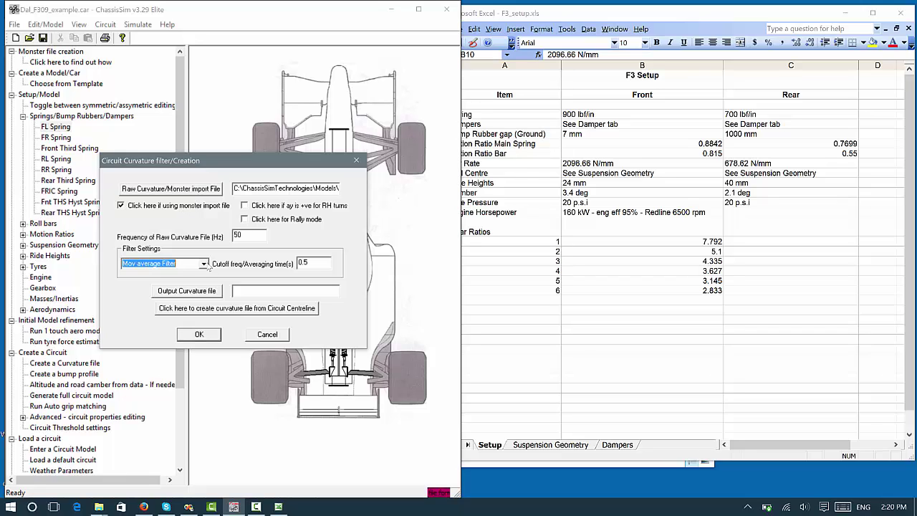
left_click(204, 264)
left_click(194, 275)
- Keep the 50 Hz raw frequency and name the output curvature file tr_zand_f3
left_click(251, 236)
double_click(239, 236)
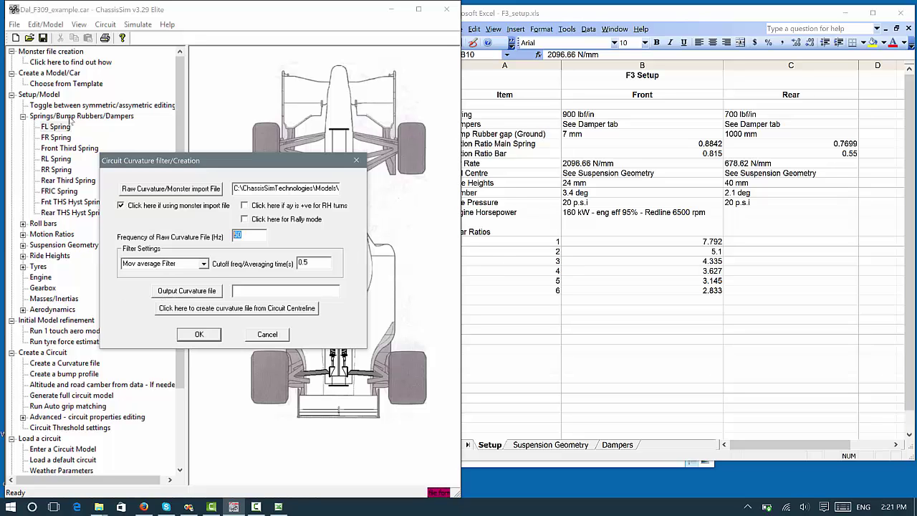
left_click(174, 292)
key("BackSpace")
type("tr_zand")
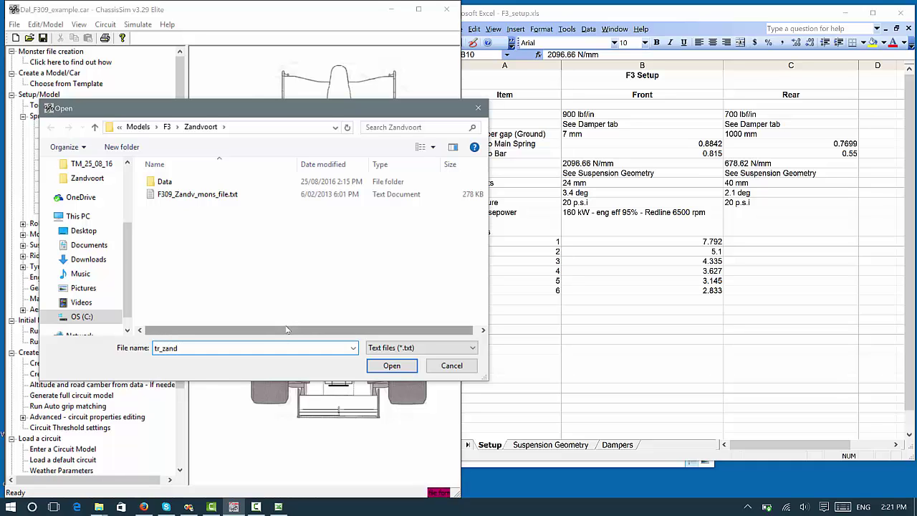
type("_f3")
left_click(391, 366)
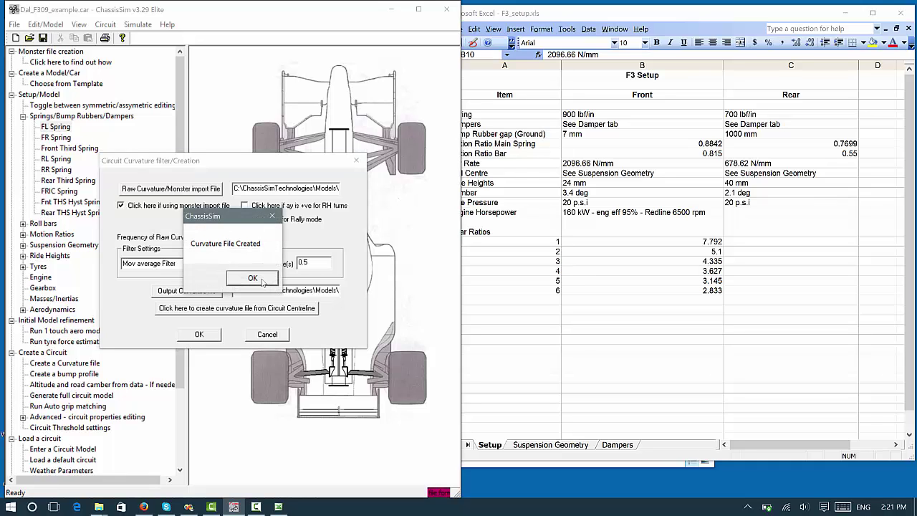
- Set up bump profile modelling from F309_Zandv_mons_file.txt with profile creation and 0.2 max bump rate
left_click(253, 277)
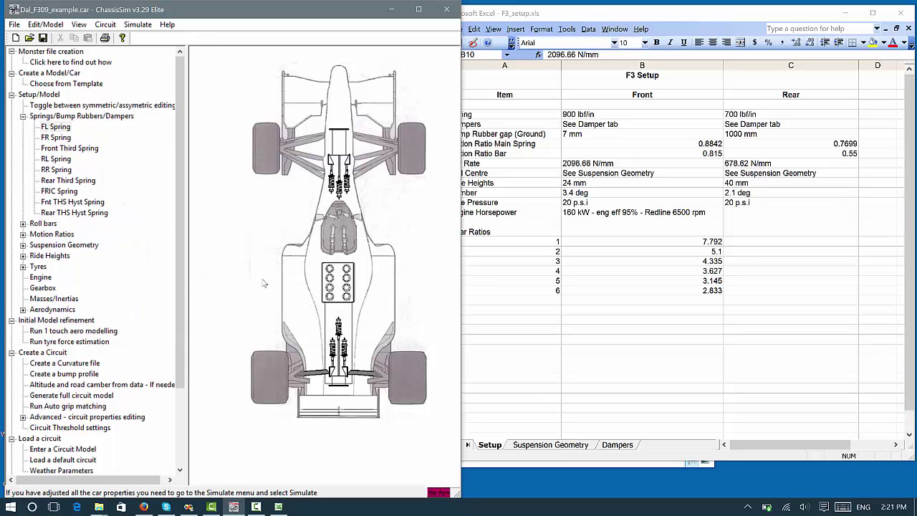
left_click(138, 25)
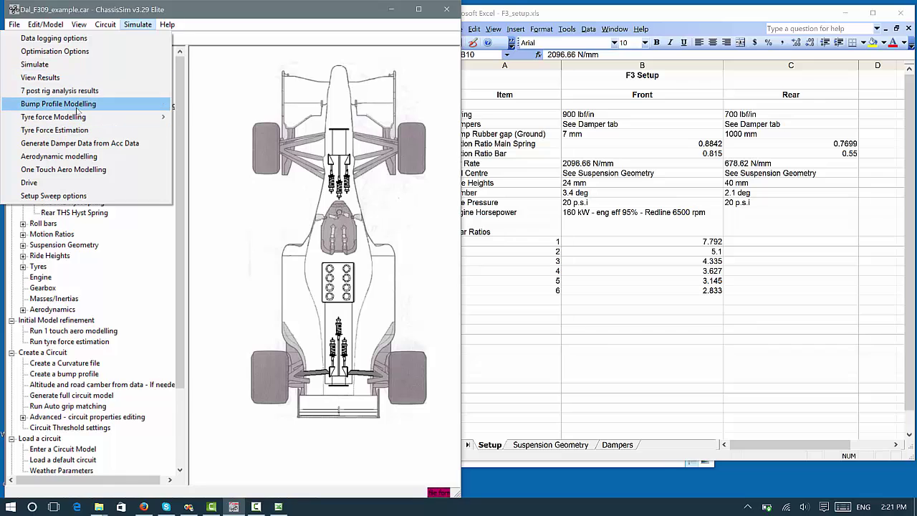
left_click(77, 105)
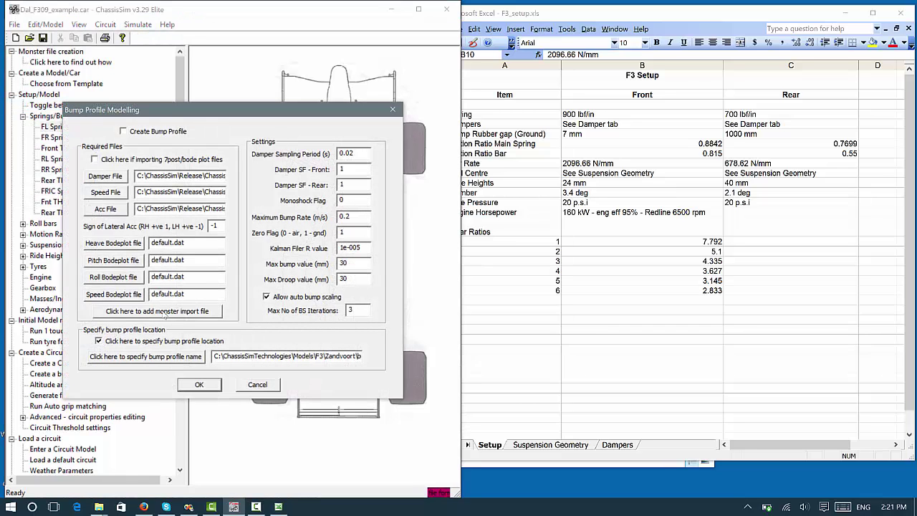
left_click(167, 310)
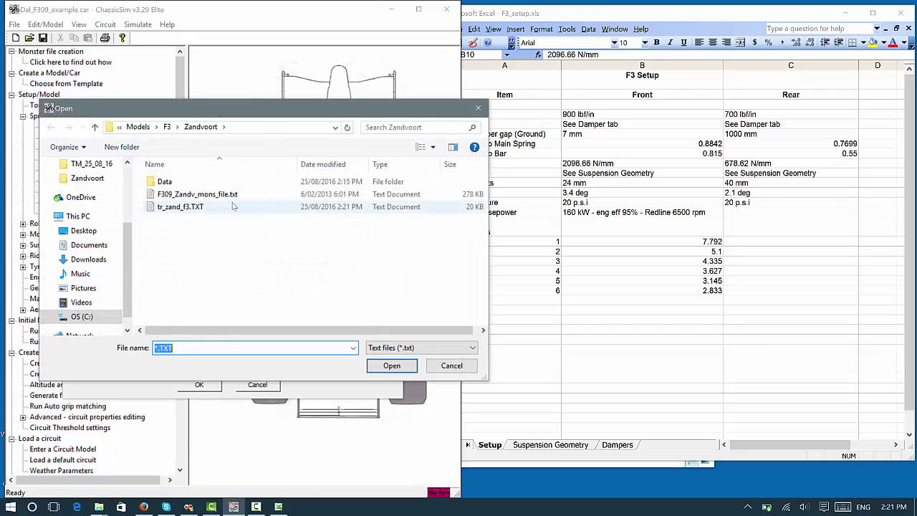
double_click(197, 194)
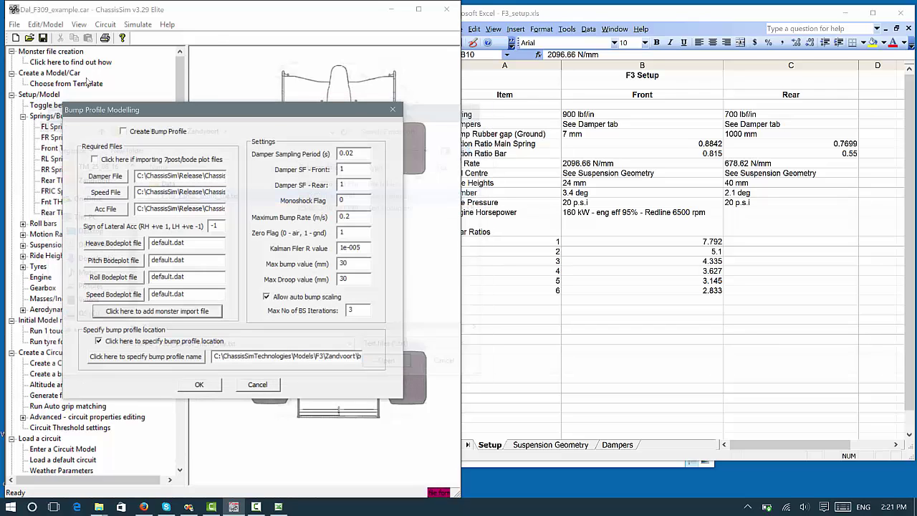
left_click(142, 133)
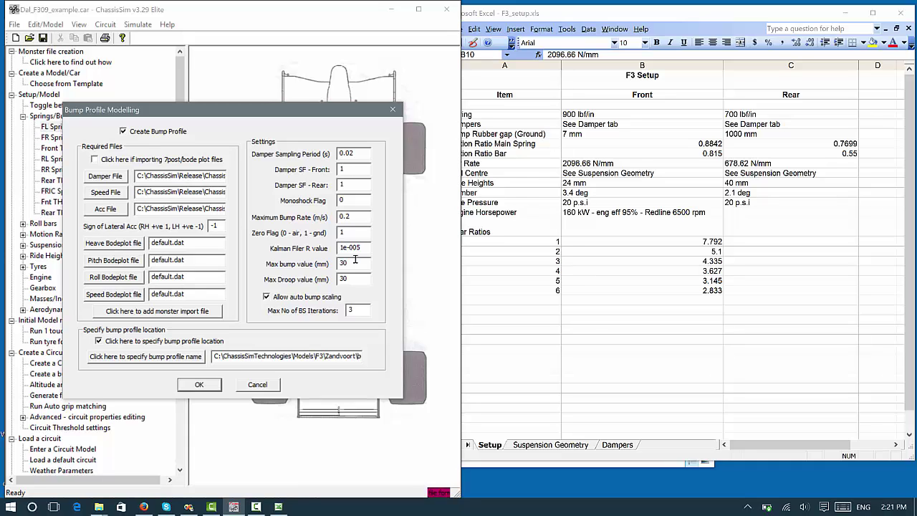
double_click(350, 217)
type("0.2")
left_click(358, 310)
- Save the bump profile as bp_zandv_f3.dat and run the modelling
left_click(154, 357)
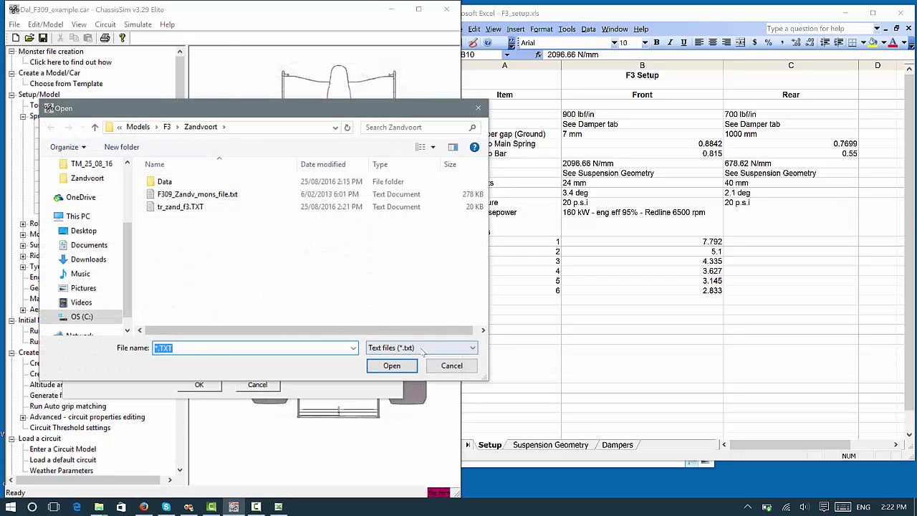
left_click(422, 347)
key("Down")
key("Return")
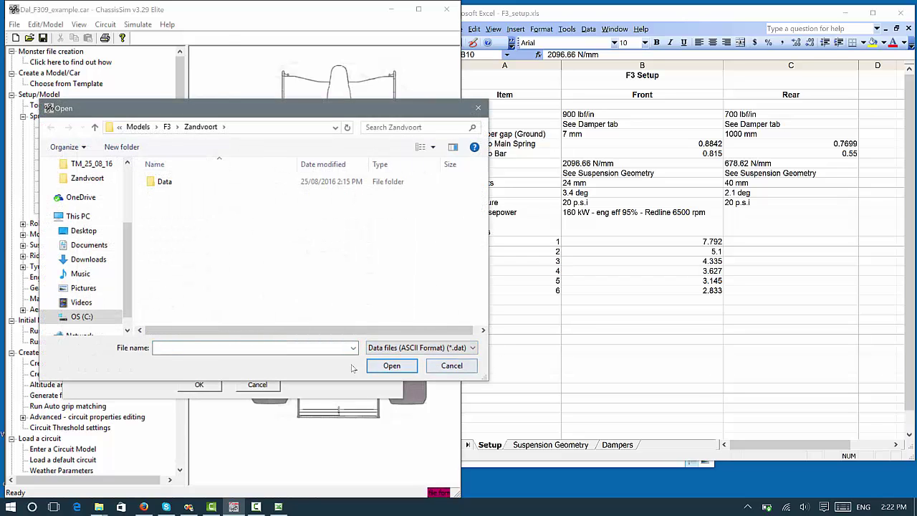
left_click(164, 350)
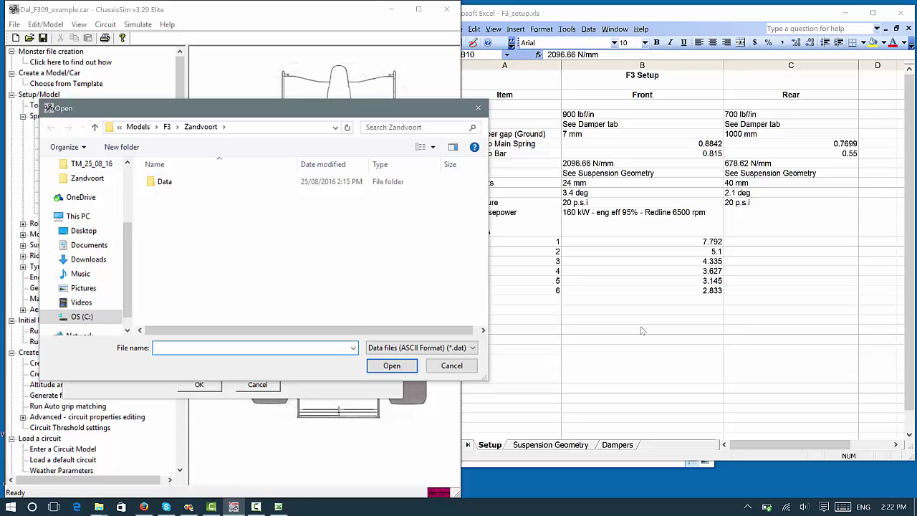
type("bp_zandv_f3")
key("Return")
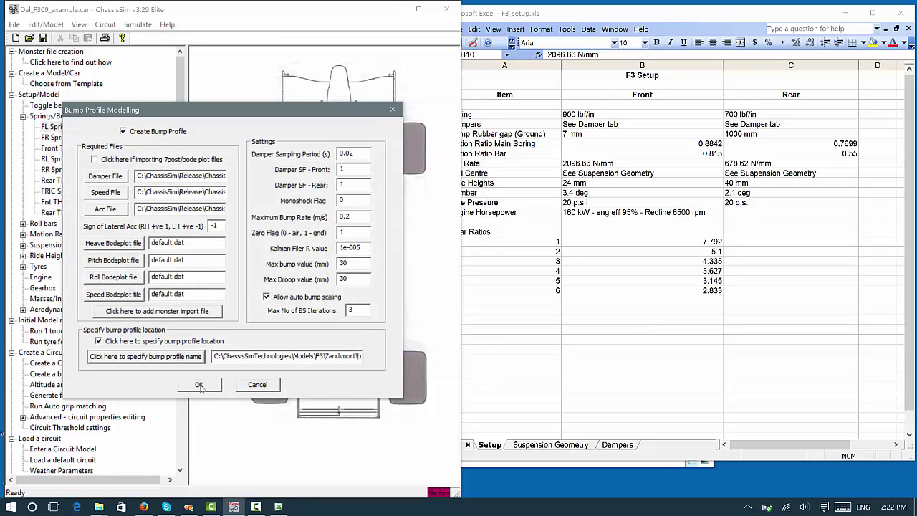
key("Tab")
key("Return")
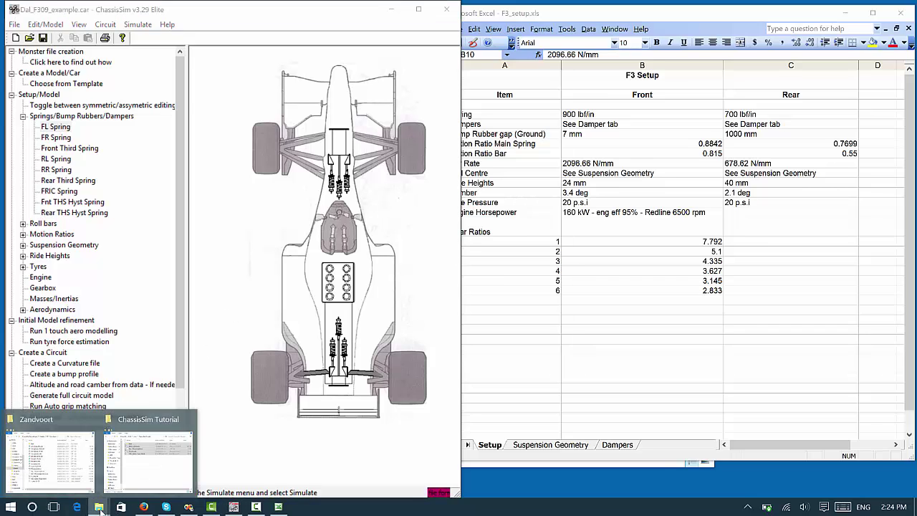
mouse_move(98, 507)
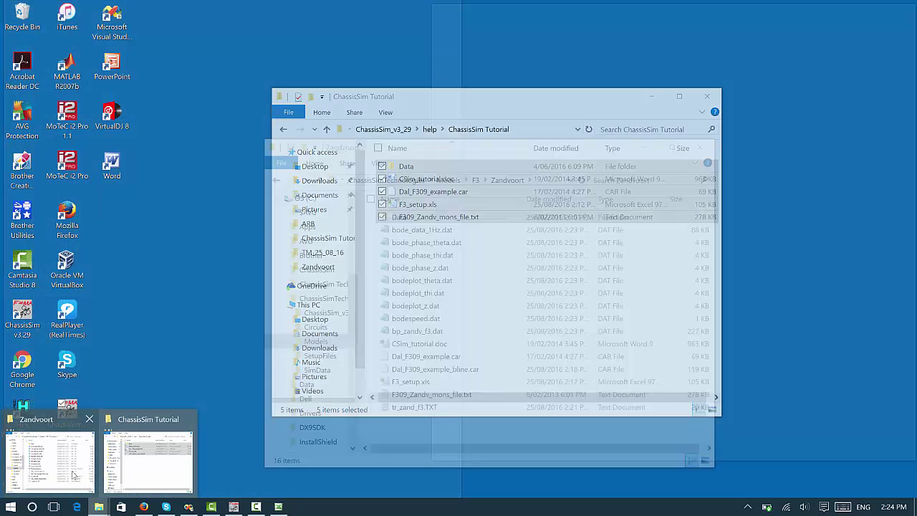
- Inspect bp_zandv_f3.dat's five bump-data columns in Notepad, close it, and return to ChassisSim
left_click(75, 473)
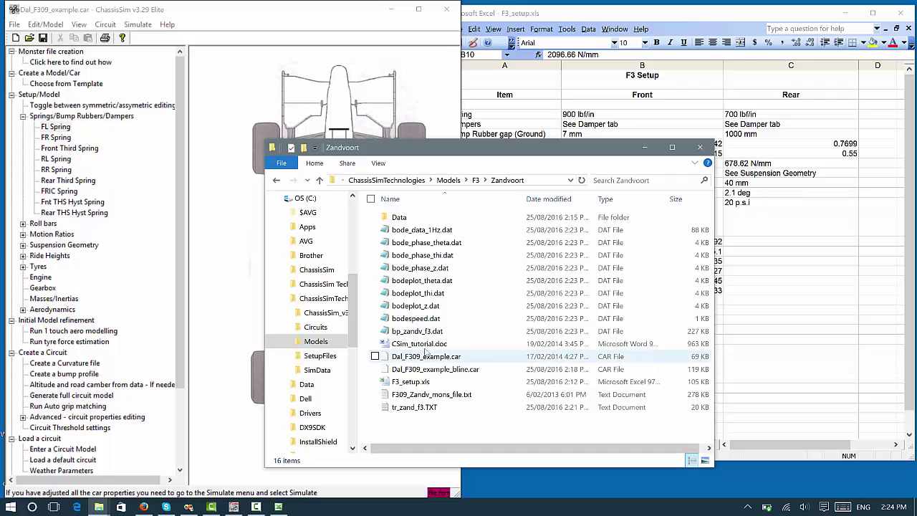
left_click(420, 333)
double_click(420, 332)
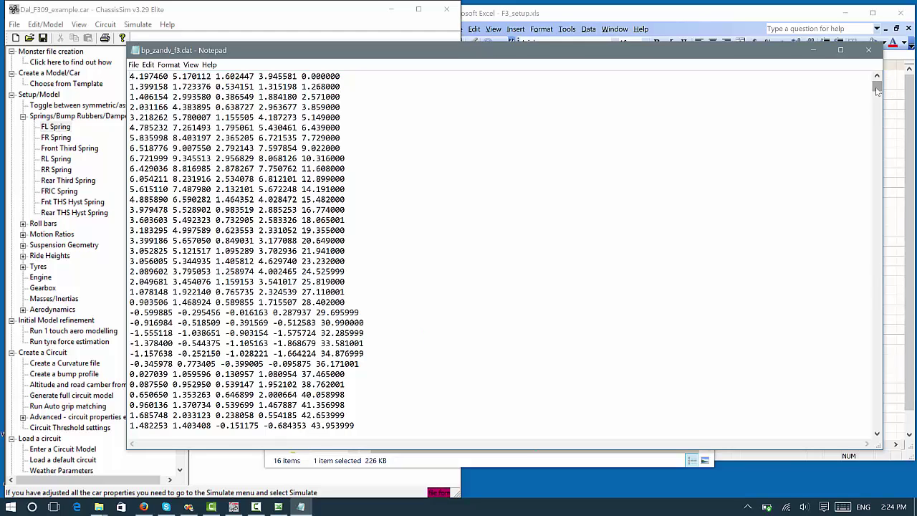
left_click_drag(877, 88, 877, 85)
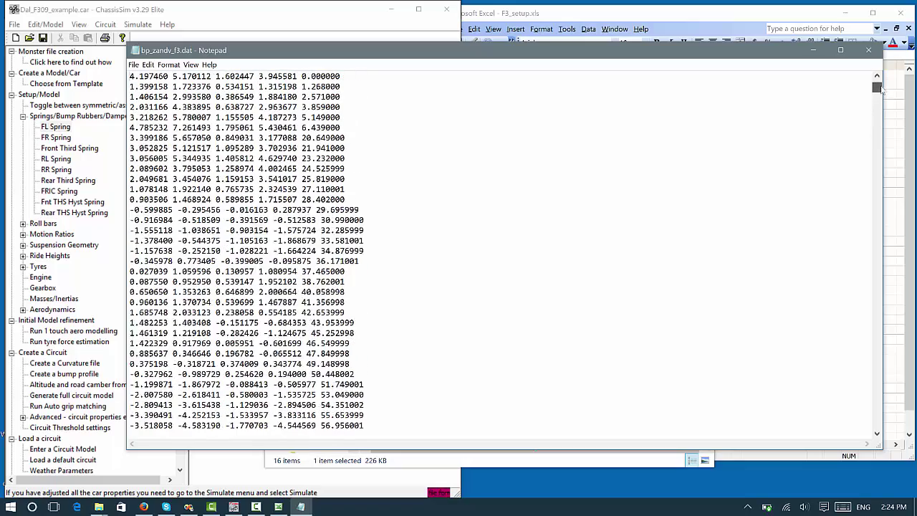
left_click(871, 52)
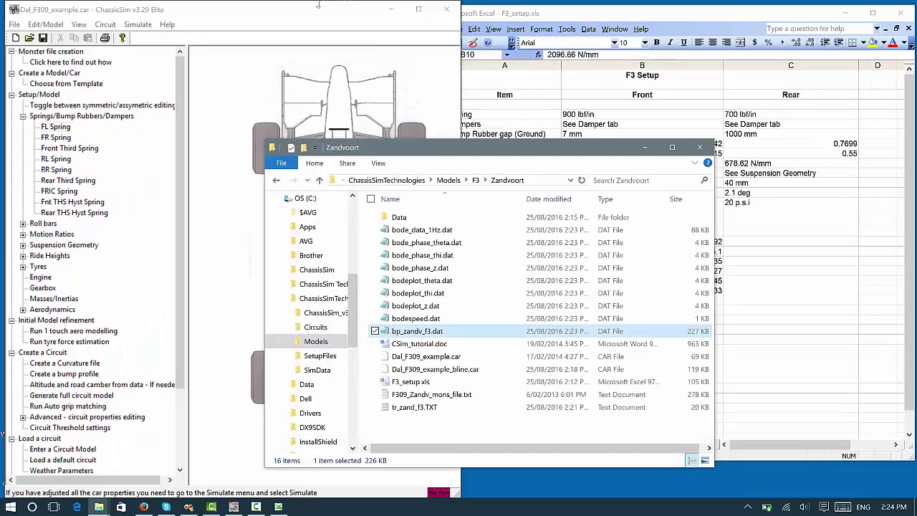
left_click(317, 5)
left_click(105, 24)
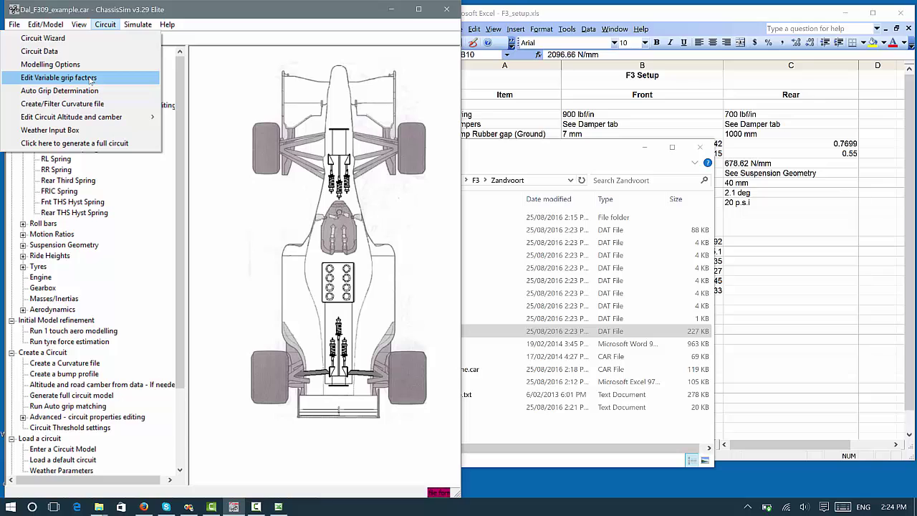
- Preview the Zandvoort track map in the variable grip factor editor, then maximise ChassisSim
left_click(90, 78)
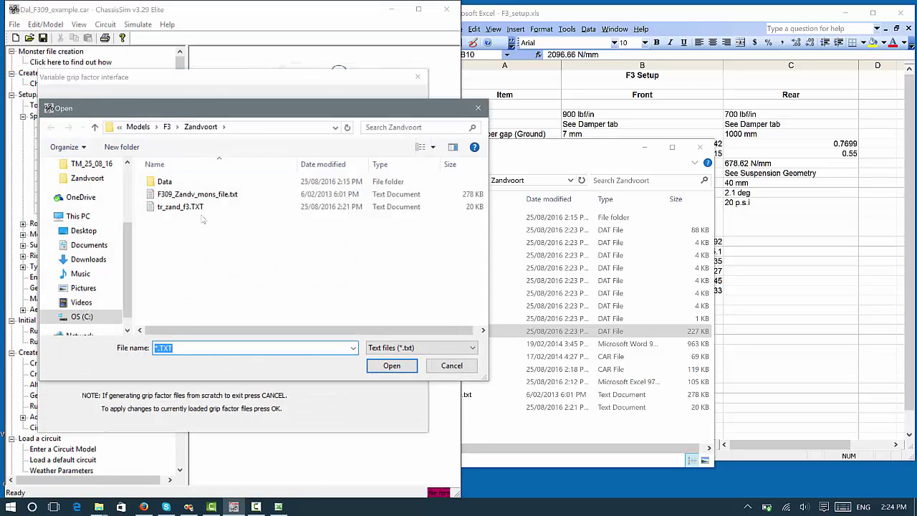
key("Return")
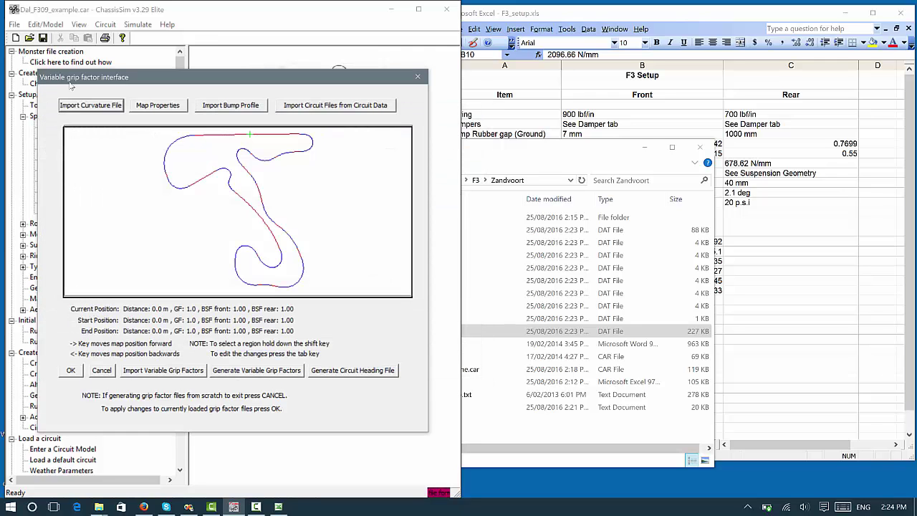
key("Right")
key("Right")
key("Right")
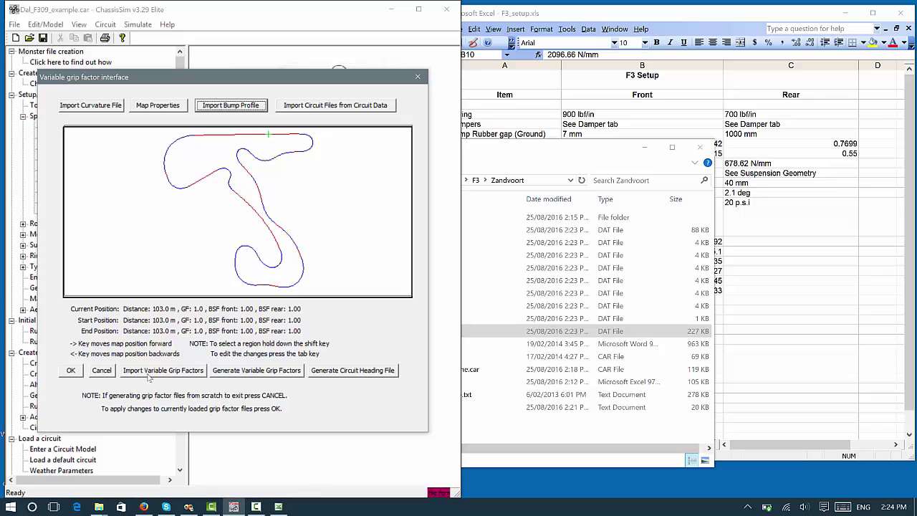
left_click(102, 369)
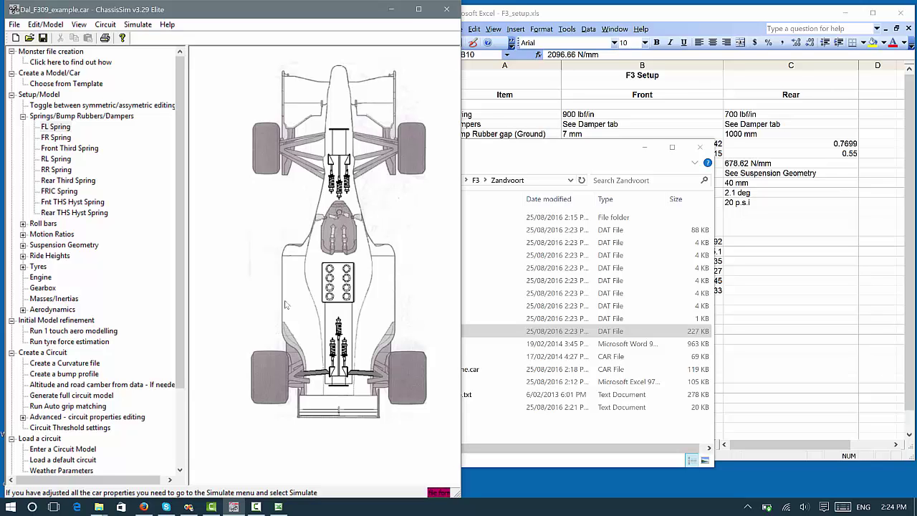
left_click(418, 9)
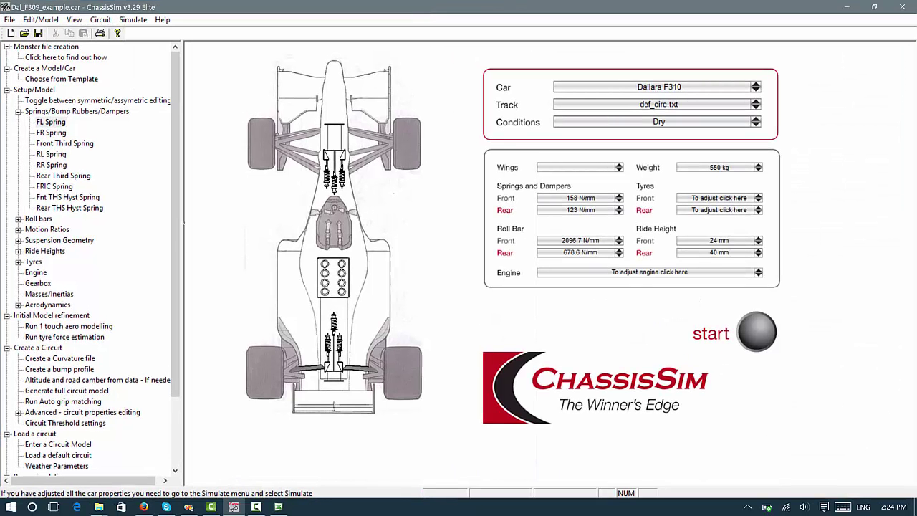
left_click(98, 20)
- Set the circuit curvature file to tr_zand_f3.TXT
left_click(80, 47)
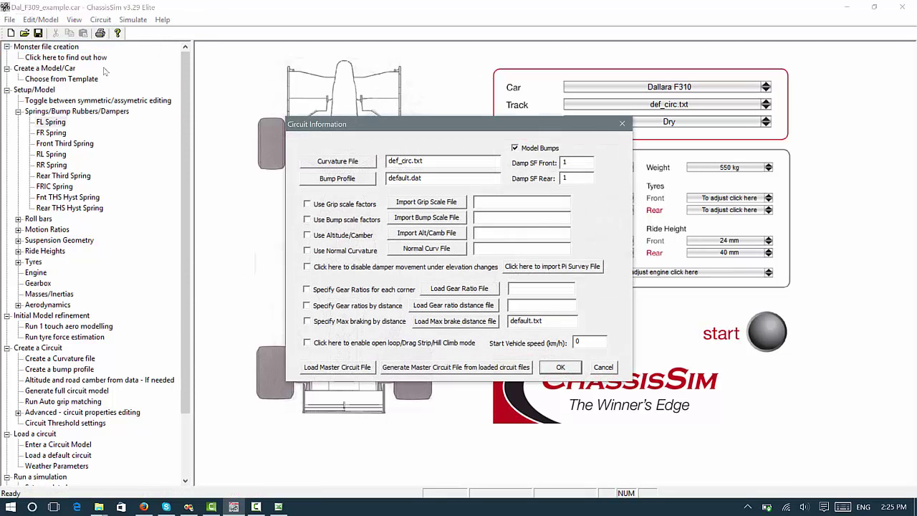
key("Return")
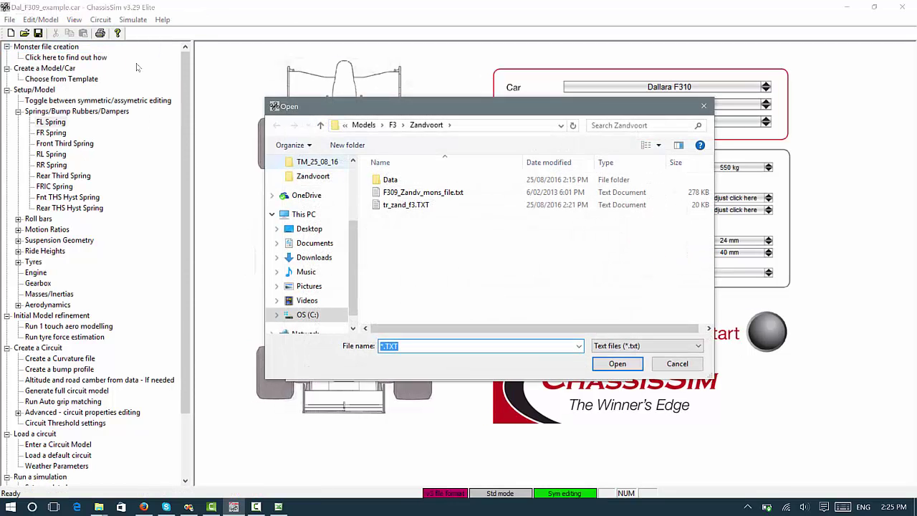
left_click(421, 207)
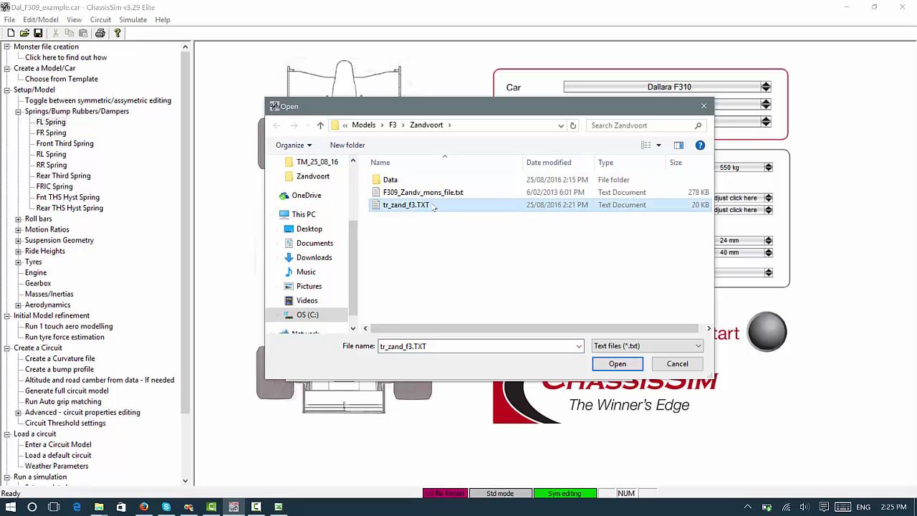
double_click(437, 205)
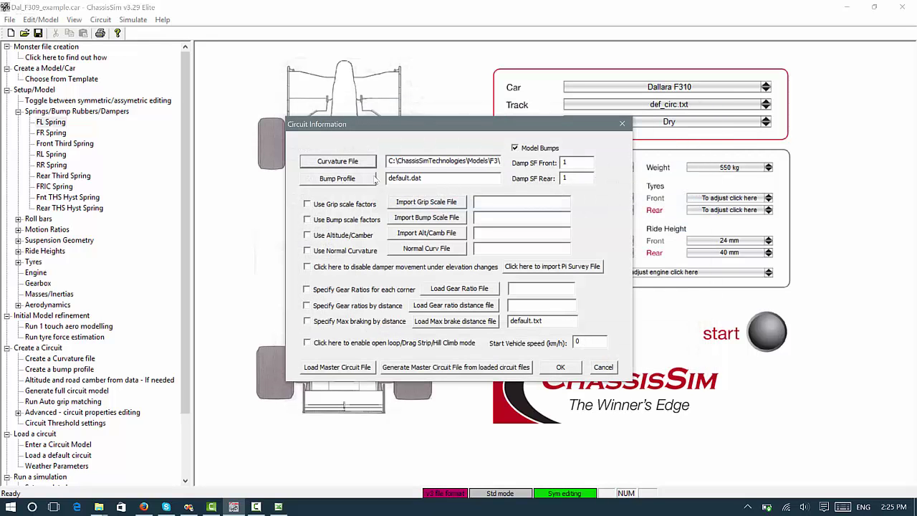
- Set the bump profile to bp_zandv_f3.dat and accept the circuit information
left_click(357, 182)
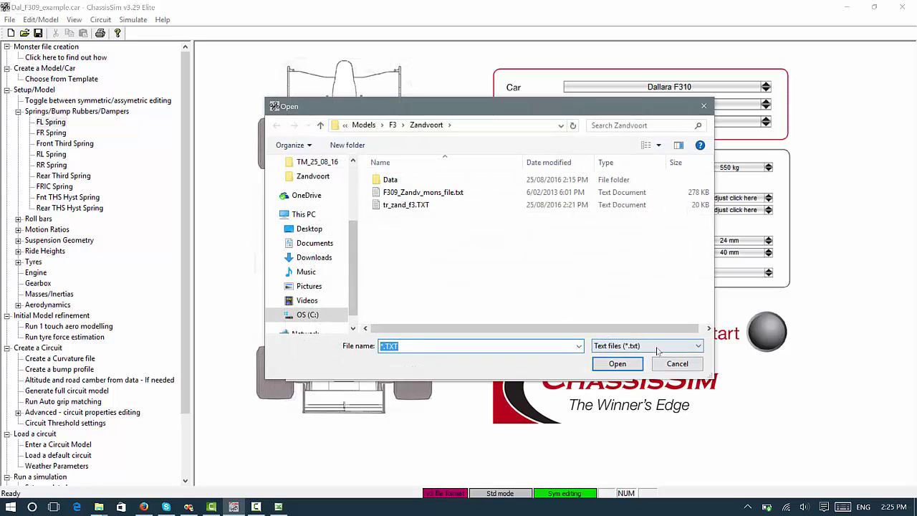
left_click(675, 346)
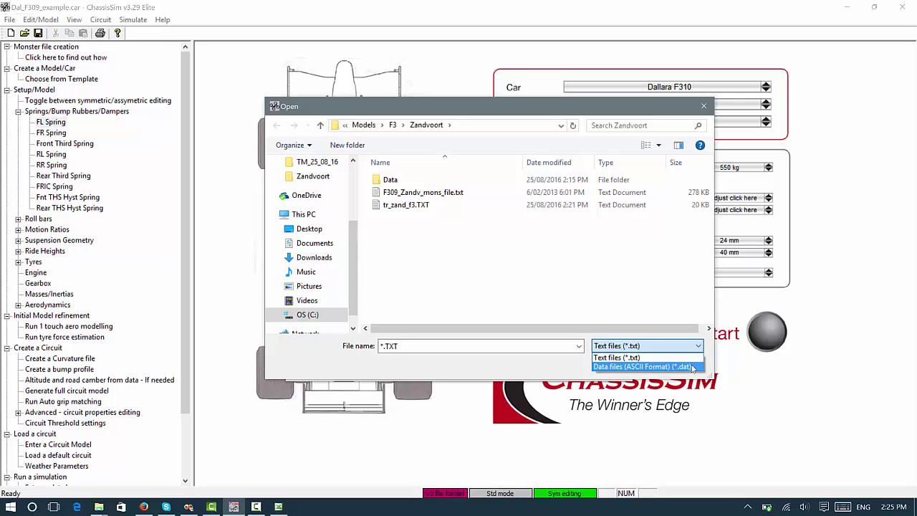
left_click(692, 368)
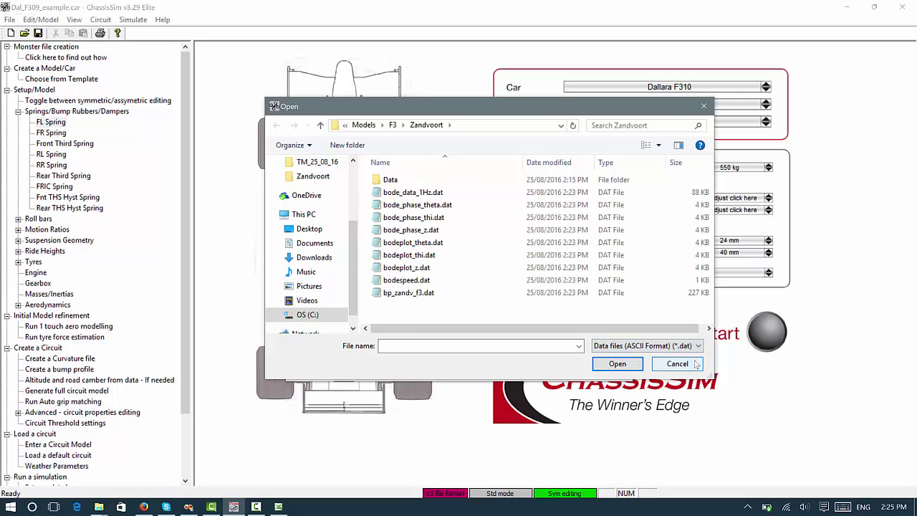
left_click(427, 296)
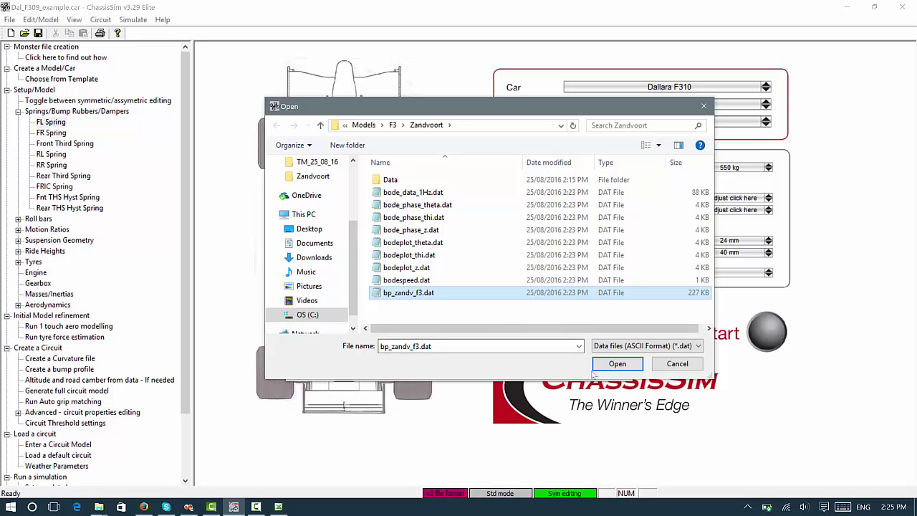
left_click(616, 364)
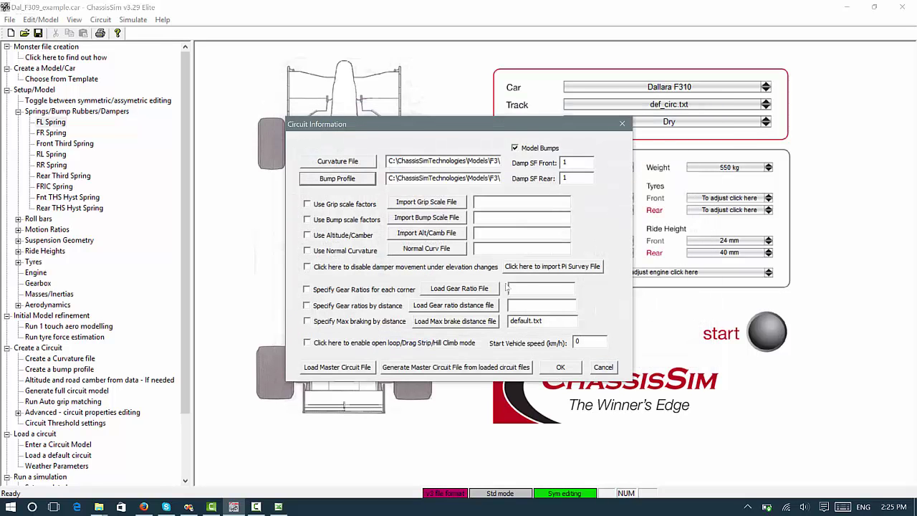
left_click(561, 367)
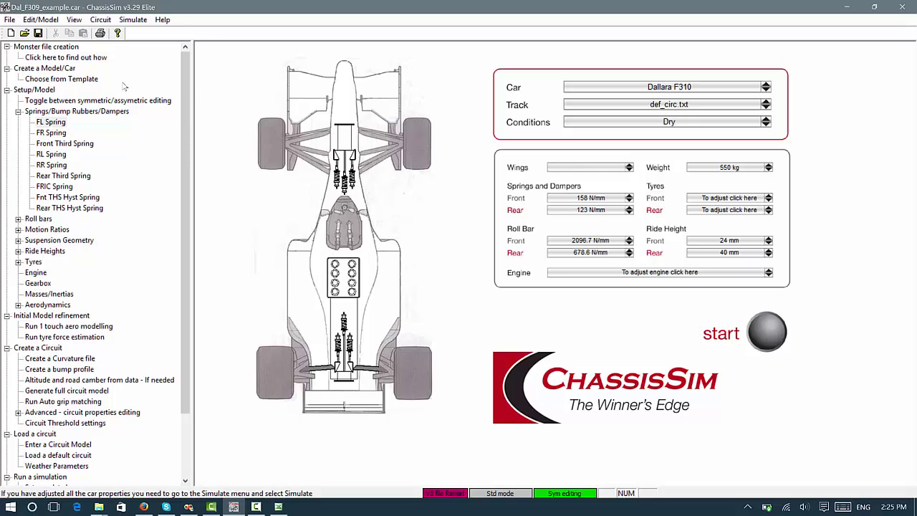
- Turn data logging on (1) with output platform 4 for MoTeC
left_click(132, 19)
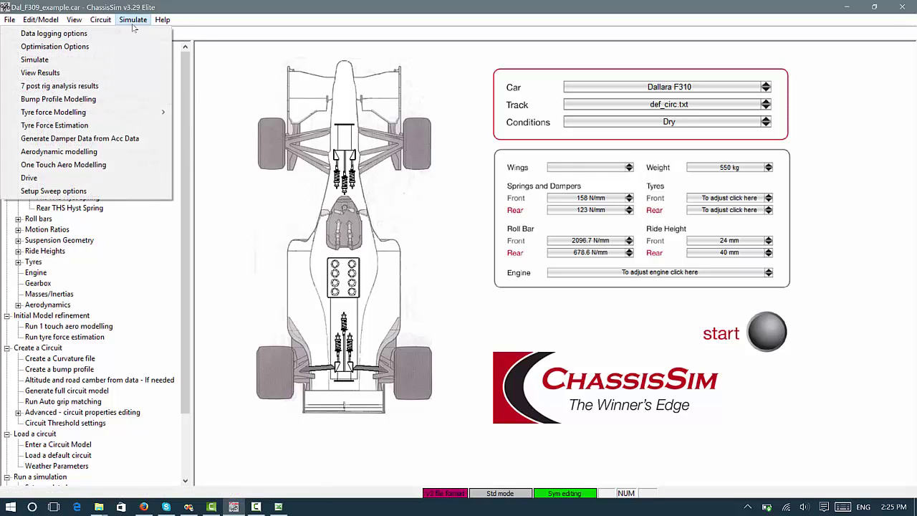
left_click(50, 33)
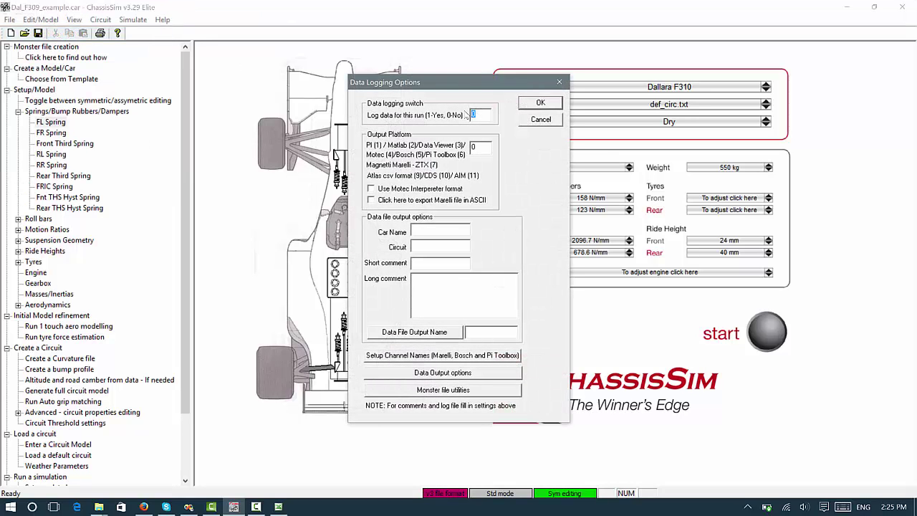
type("1")
key("Tab")
type("4")
- Enter car name Dal F309, circuit Zandvoort, and 'Init bline' for both comments
left_click(440, 230)
type("Dal F309")
key("Tab")
type("Zan")
type("dvoort")
type("Init bline")
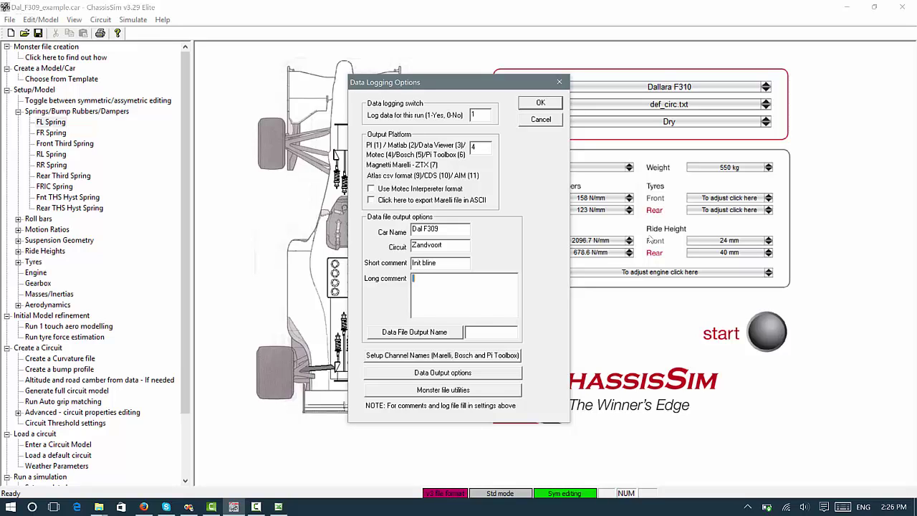
type("Init")
type(" bline")
- Save logged data as MoTeC log dalf309_init_bline in the Zandvoort Data folder
left_click(419, 333)
double_click(391, 179)
left_click(654, 346)
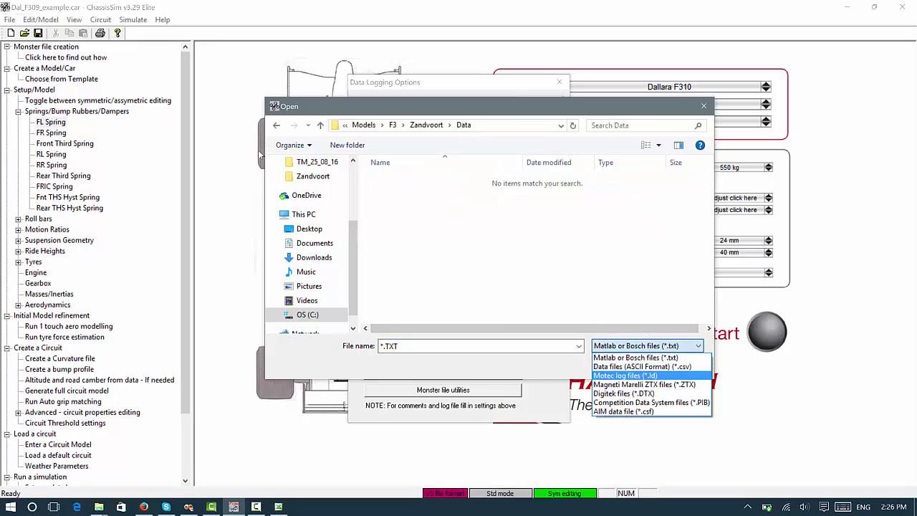
left_click(646, 376)
left_click(400, 345)
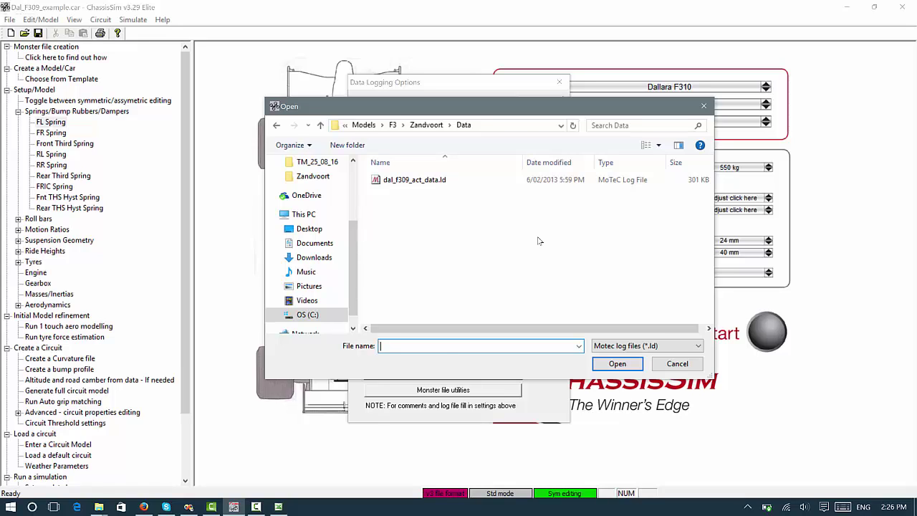
type("dalf309_init_bline")
key("Return")
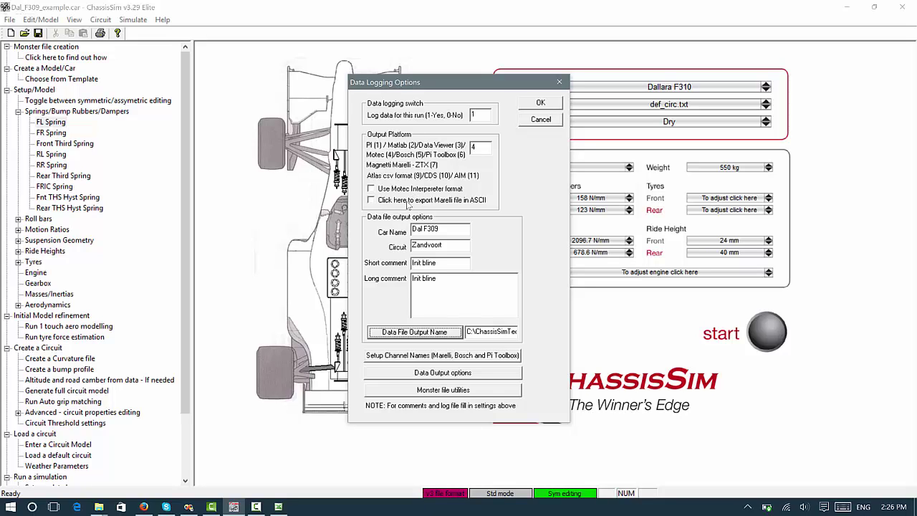
- Leave ASCII Marelli export off and accept the data logging options
left_click(408, 201)
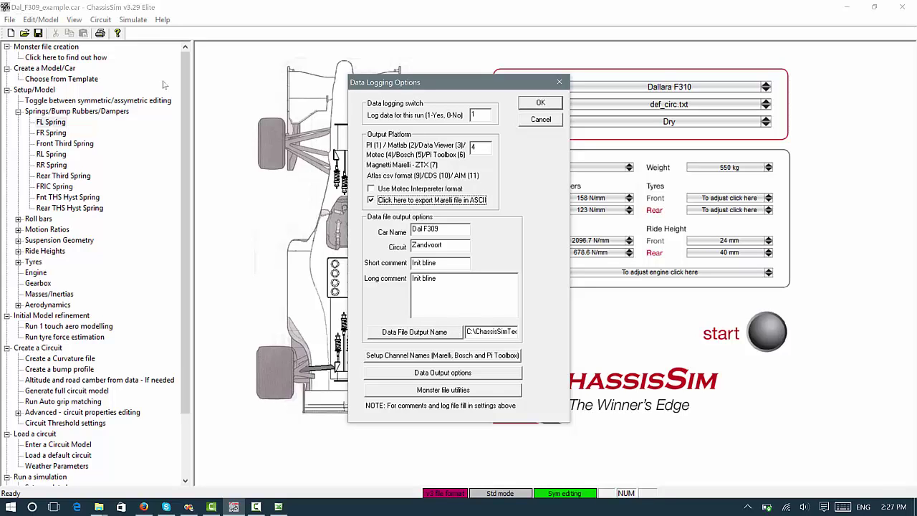
key("space")
key("Tab")
key("Return")
- Run the Zandvoort lap simulation and acknowledge the file conversion and 92.232 s lap time
left_click(763, 333)
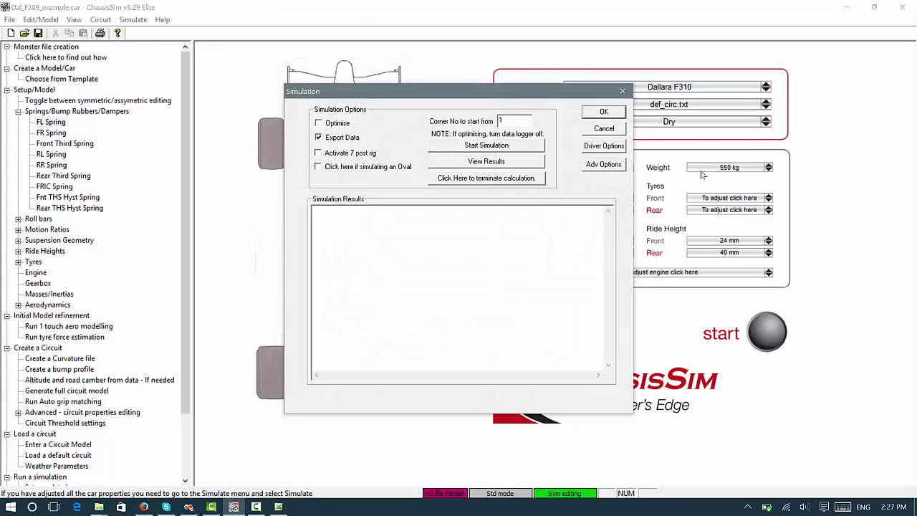
left_click(475, 145)
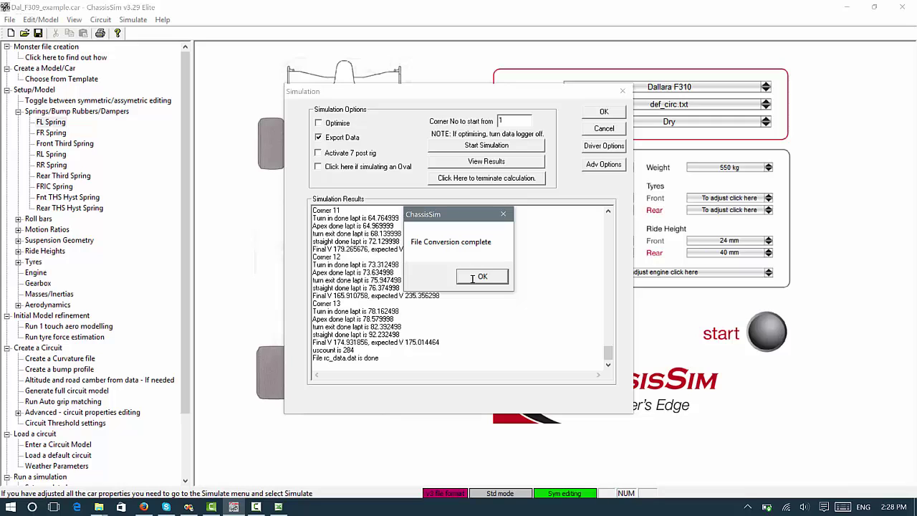
left_click(477, 276)
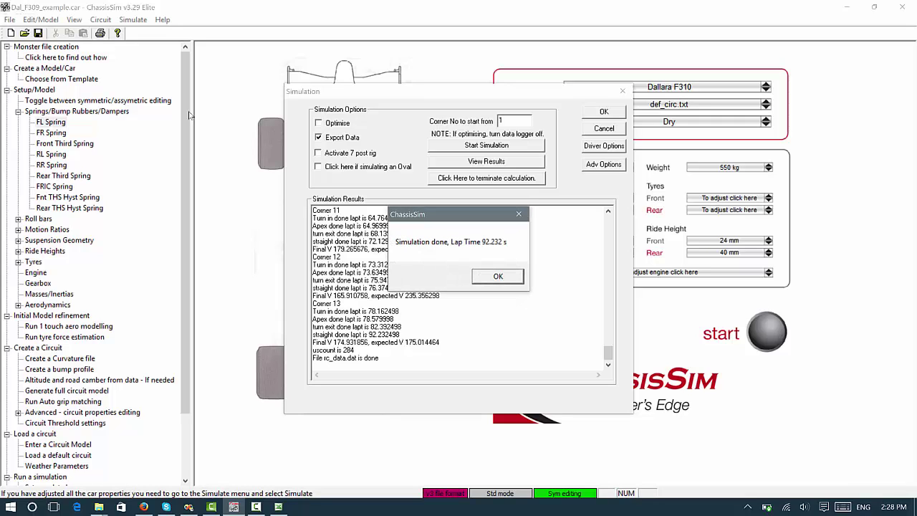
left_click(495, 278)
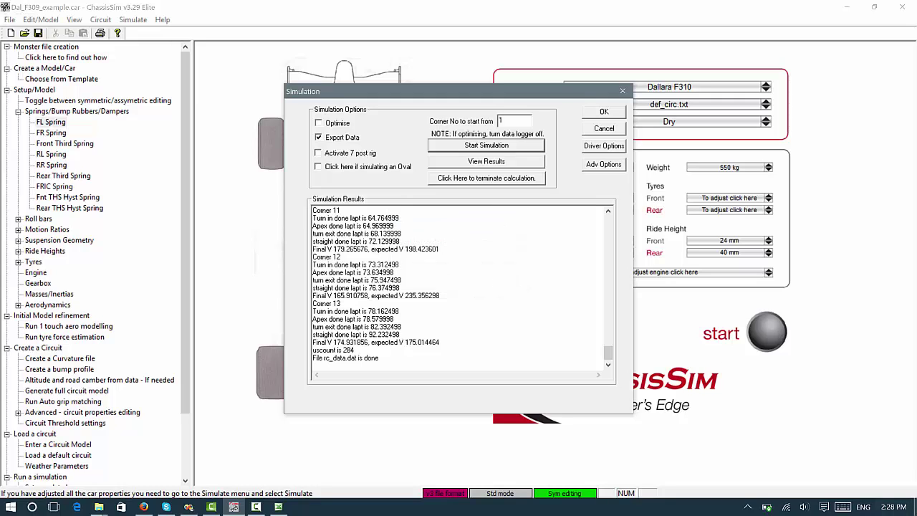
- Open the recent Circuit 1 project in MoTeC i2 and browse to the ChassisSimTechnologies Models folder
key("super+d")
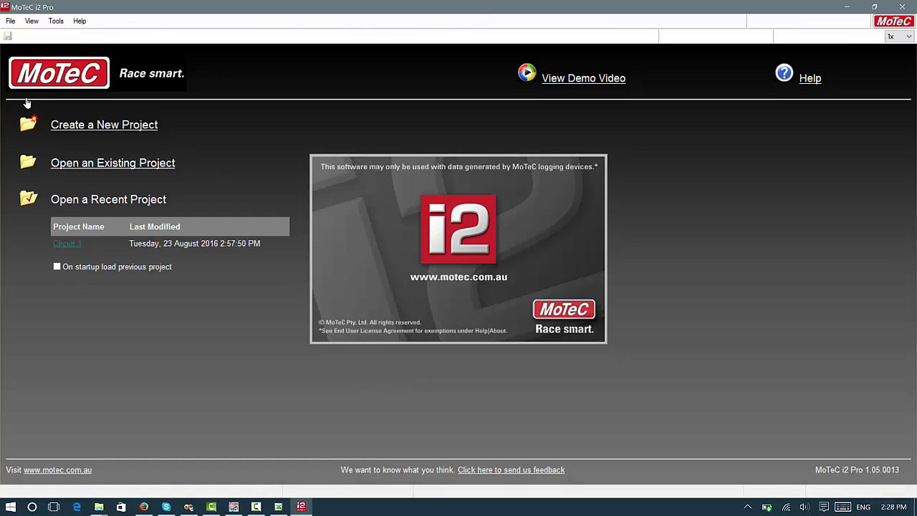
left_click(67, 244)
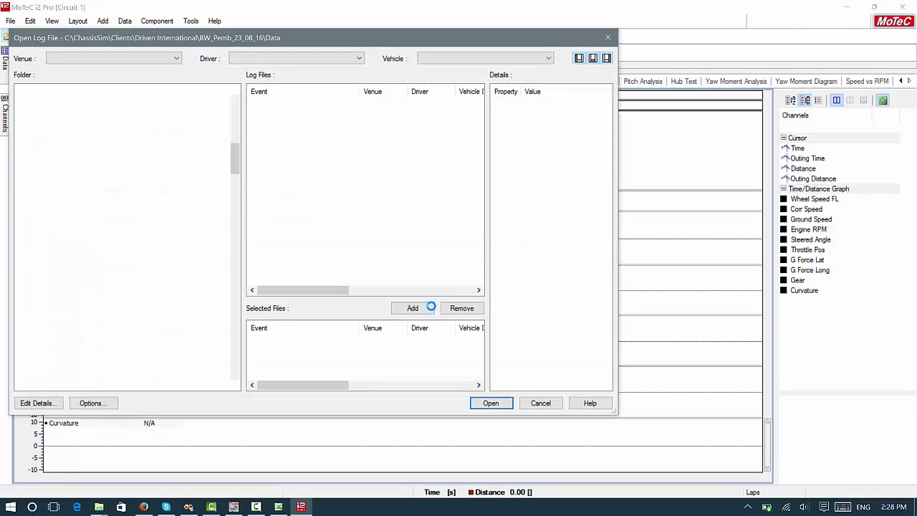
mouse_move(236, 172)
left_mouse_down()
mouse_move(234, 355)
mouse_move(235, 104)
left_mouse_up()
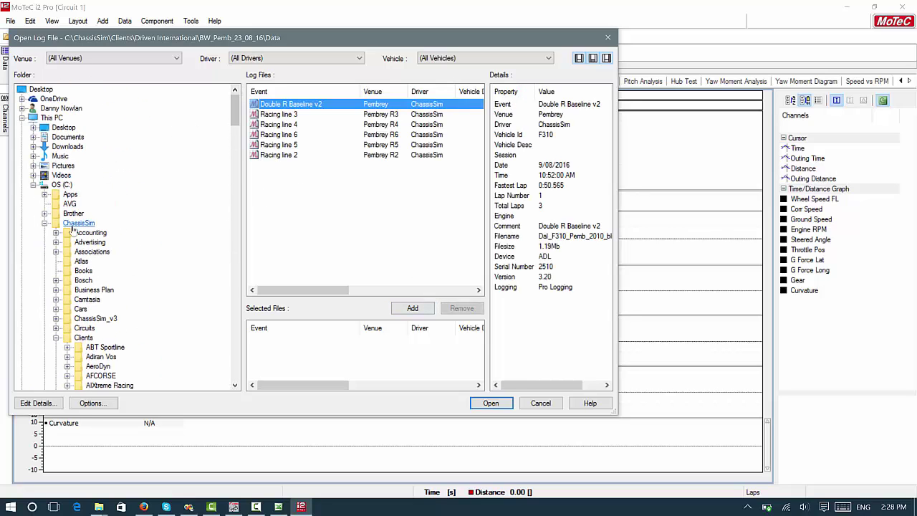
left_click(44, 223)
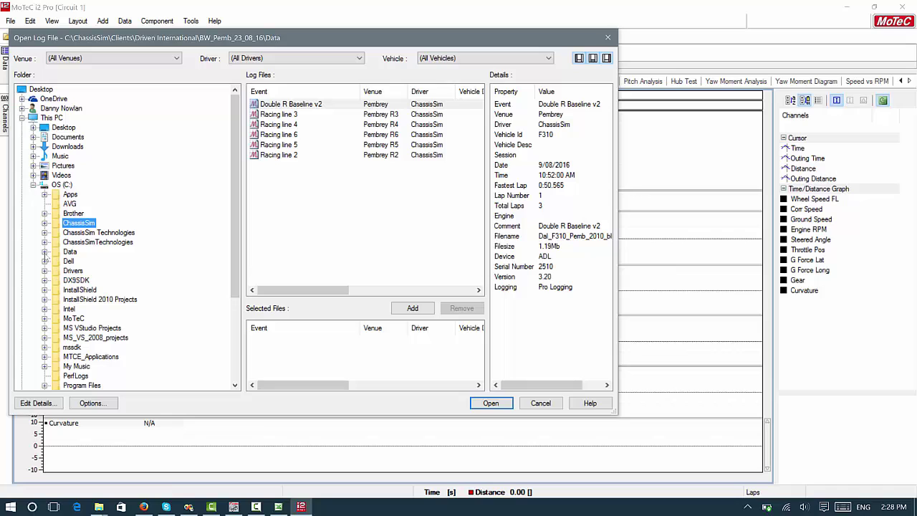
left_click(44, 241)
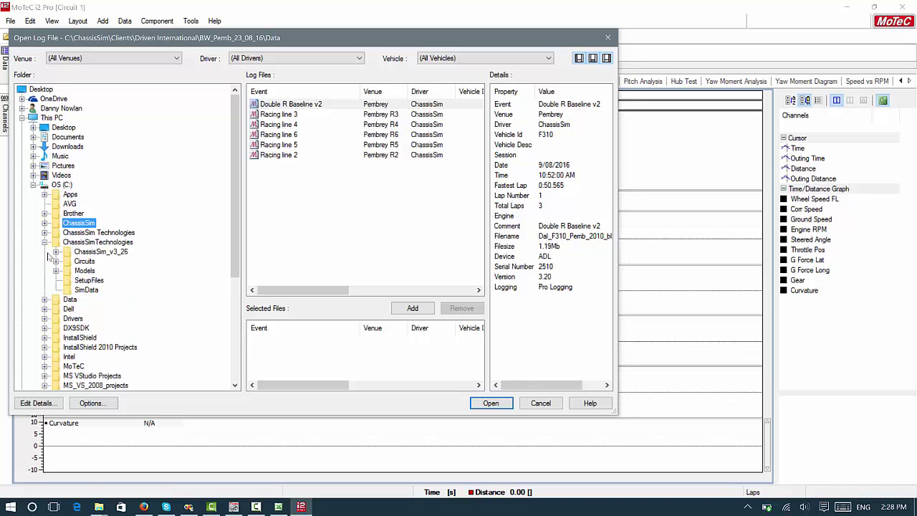
left_click(56, 270)
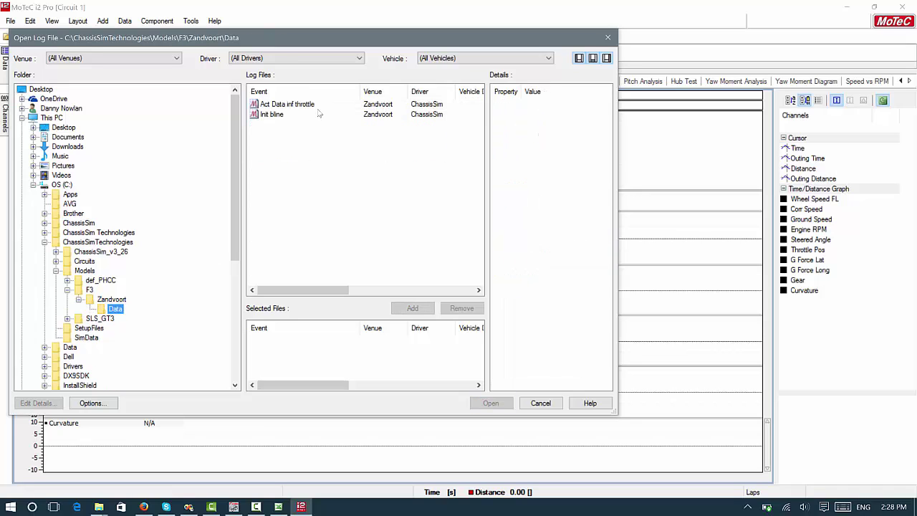
- Load both Zandvoort logs, Act Data inf throttle and Init bline
key("Return")
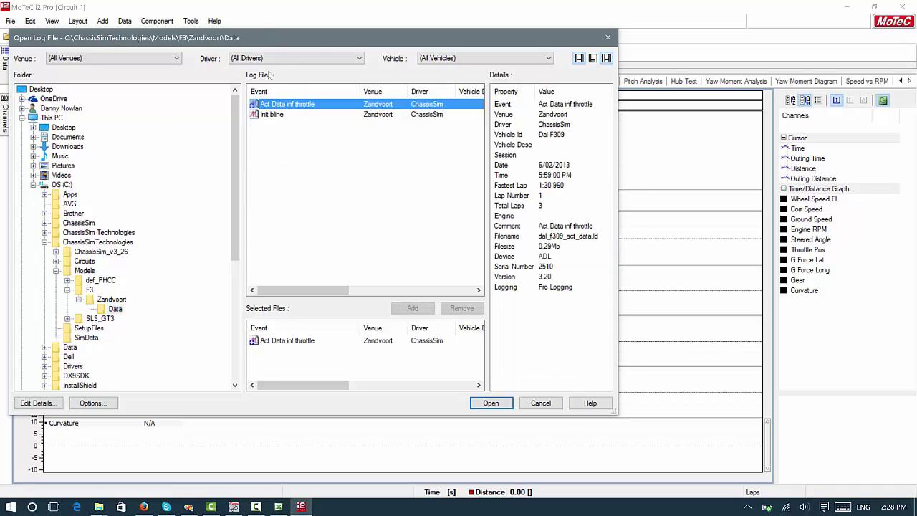
key("Down")
key("Return")
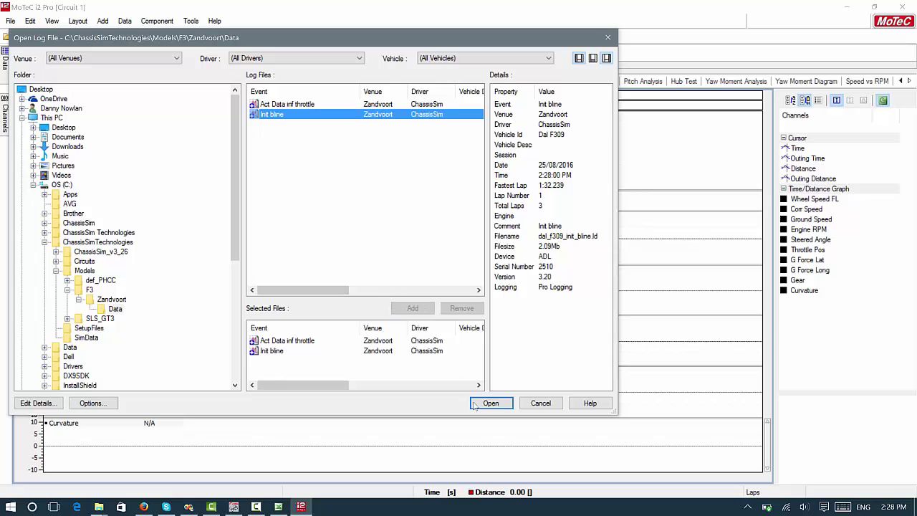
key("Return")
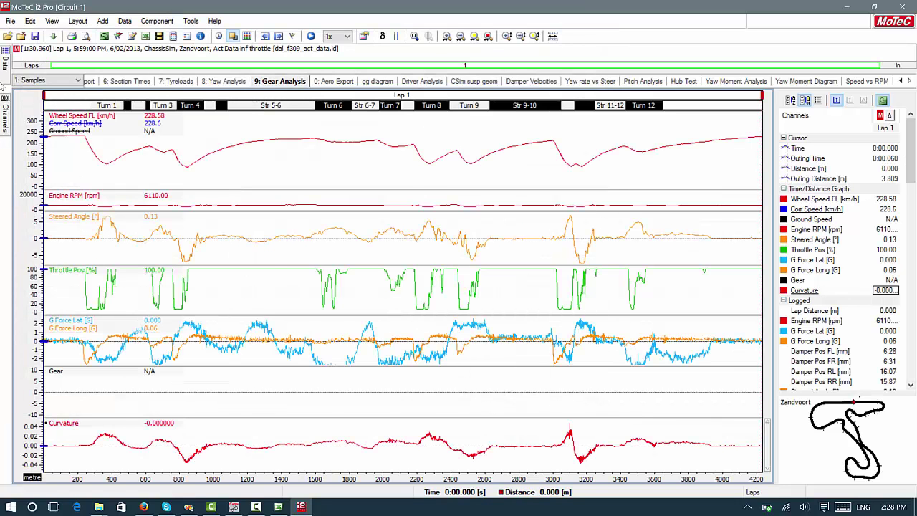
- Overlay Init bline Lap 1 on the actual data lap, then minimize MoTeC
left_click(2, 64)
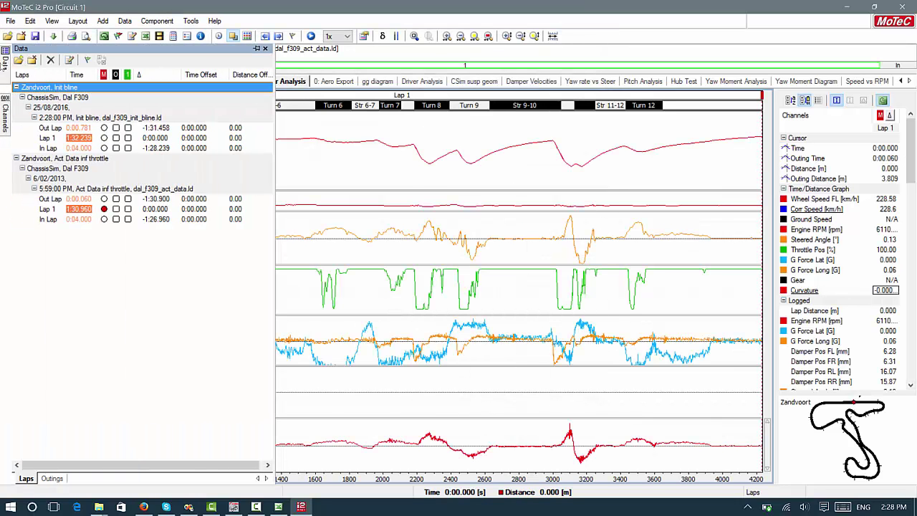
left_click(116, 137)
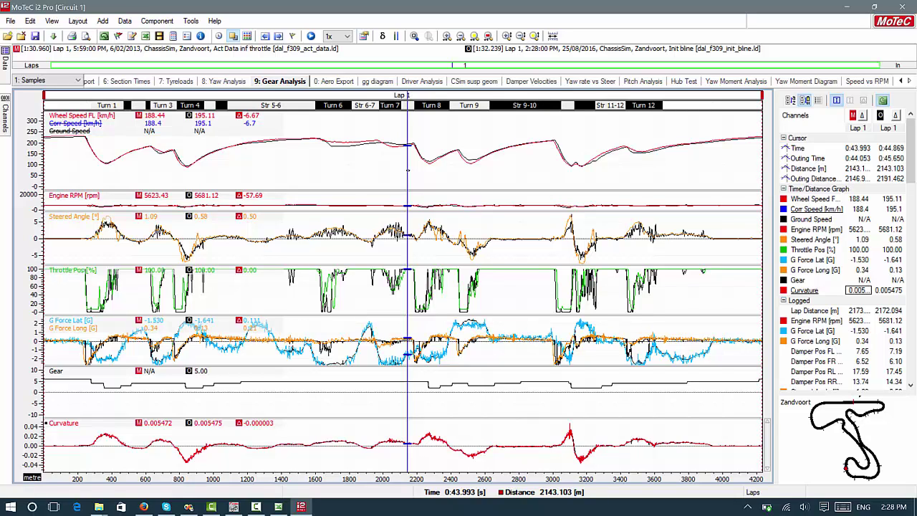
left_click(846, 9)
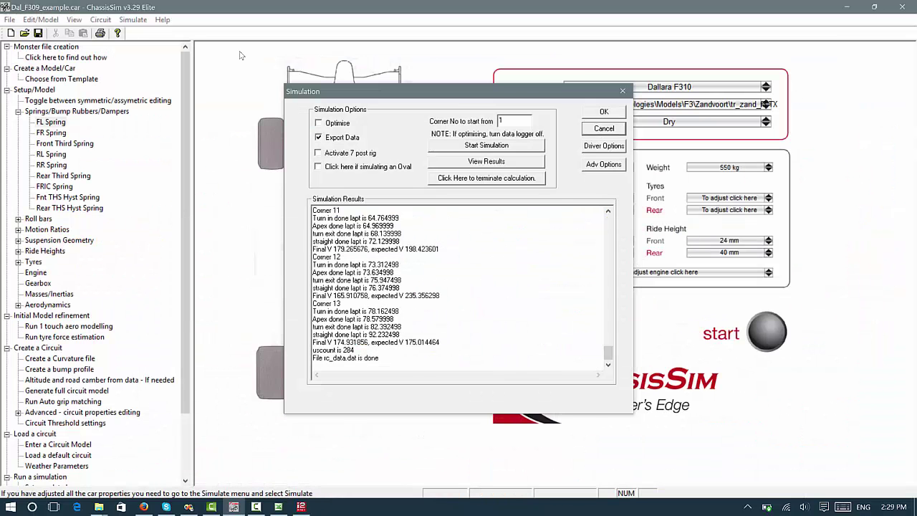
- Cancel the Simulation dialog to return to the Dallara F310 main view
left_click(602, 129)
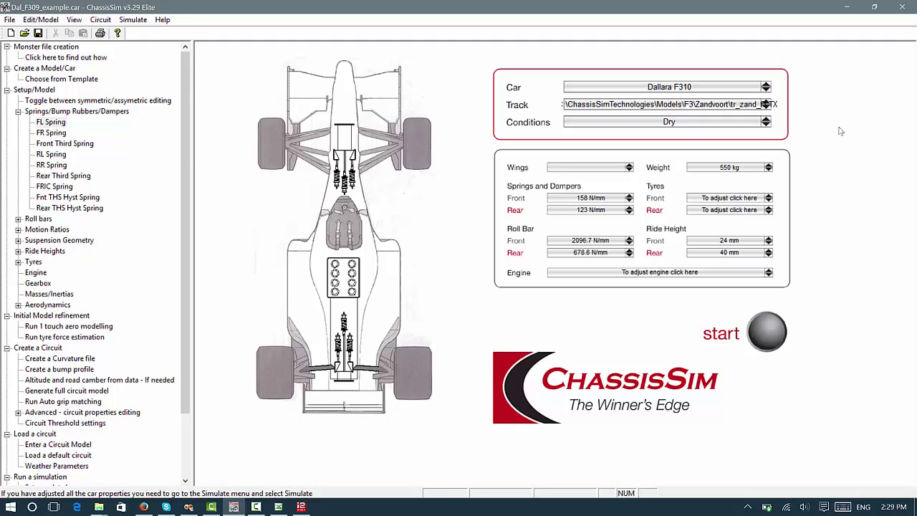